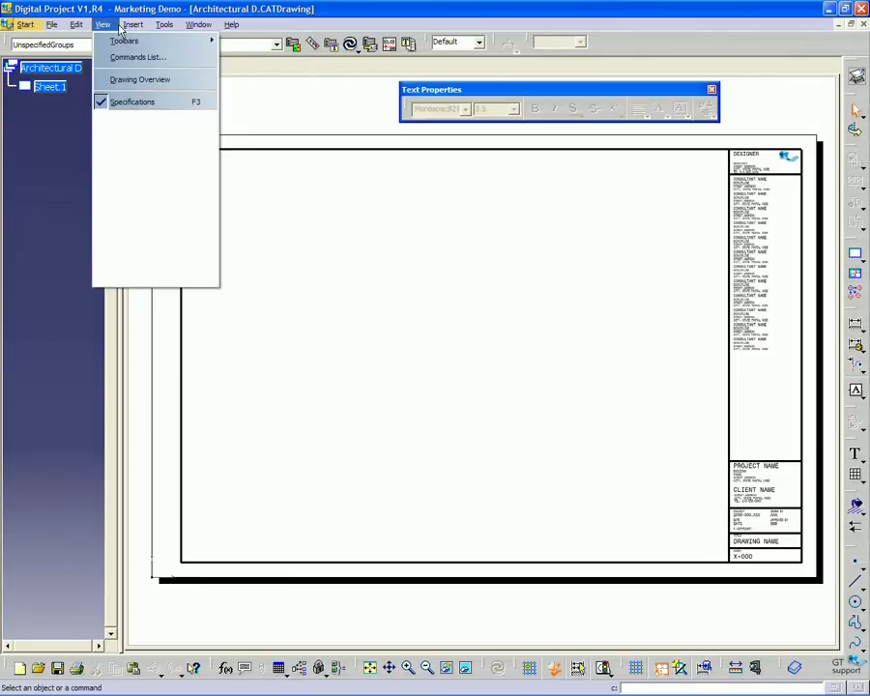
# In the sheet background, replace the title block's DESIGNER heading with the designer's name
pyautogui.moveTo(79, 27)
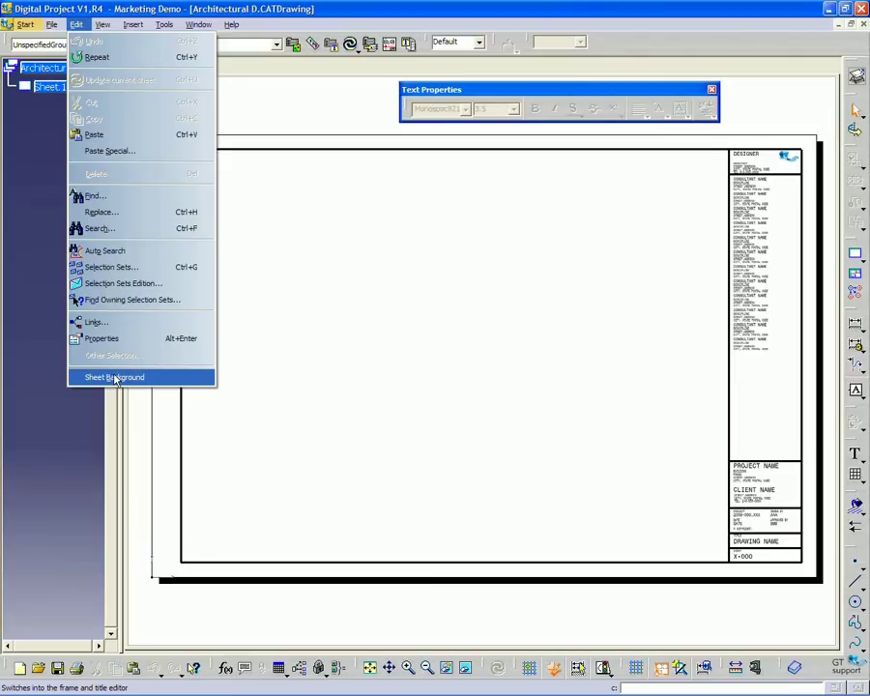
pyautogui.click(114, 377)
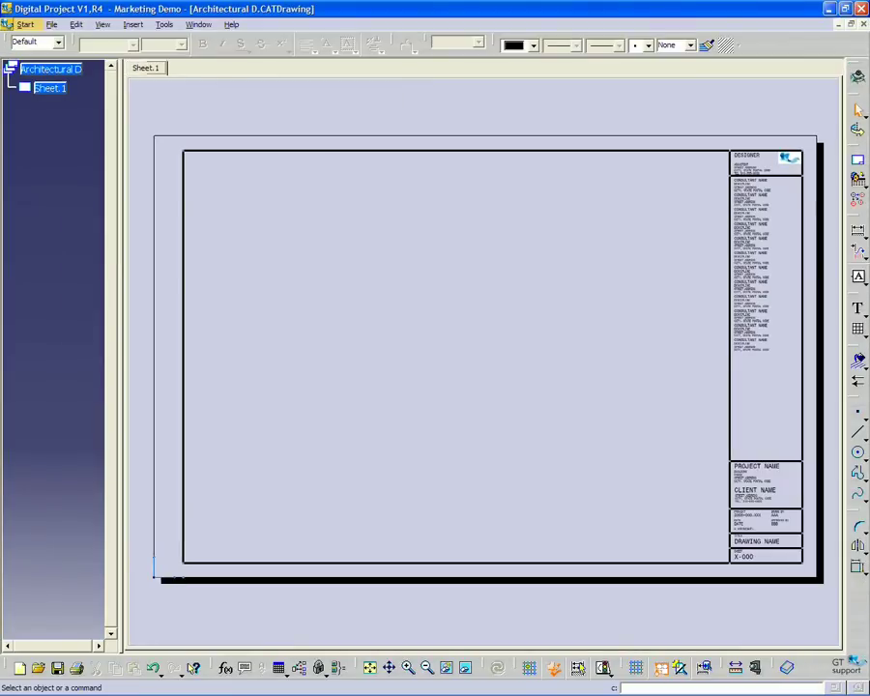
pyautogui.moveTo(518, 223)
pyautogui.keyDown('ctrl'); pyautogui.mouseDown(button='middle')
pyautogui.moveTo(518, 193)
pyautogui.moveTo(599, 264)
pyautogui.moveTo(646, 147)
pyautogui.moveTo(599, 222)
pyautogui.mouseUp(button='middle'); pyautogui.keyUp('ctrl')
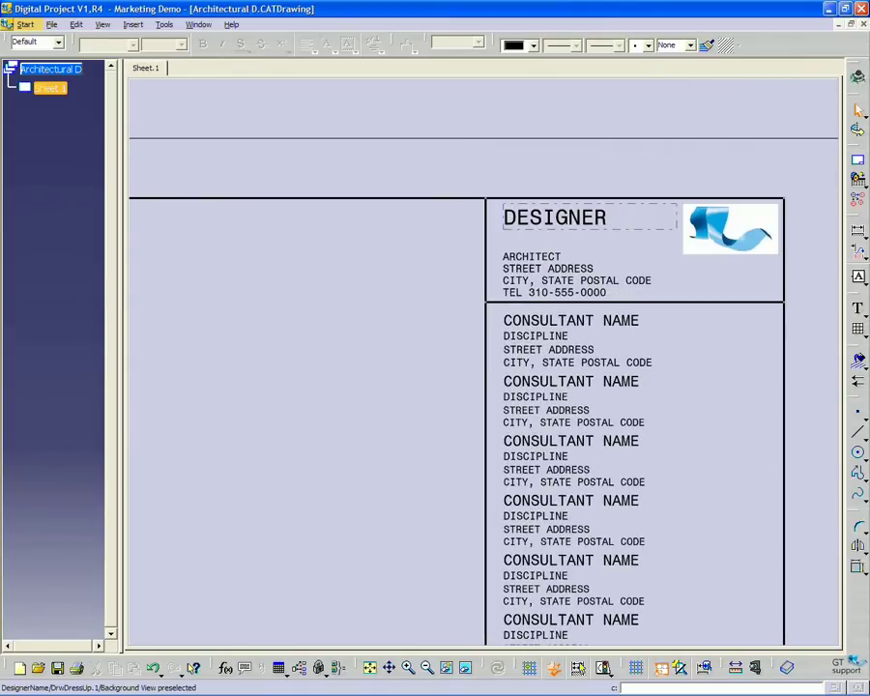
pyautogui.doubleClick(595, 223)
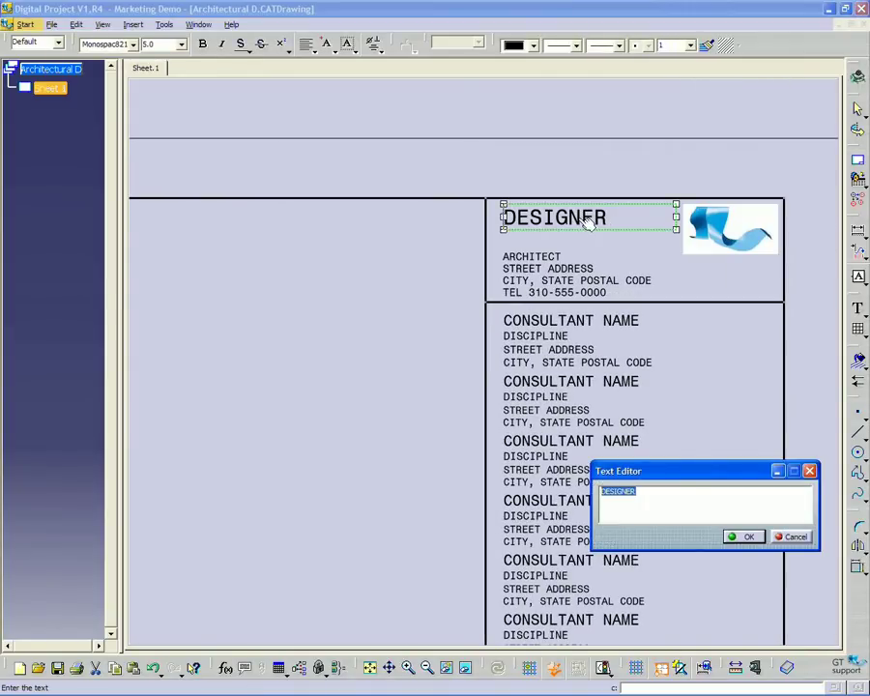
pyautogui.moveTo(663, 470); pyautogui.dragTo(661, 441)
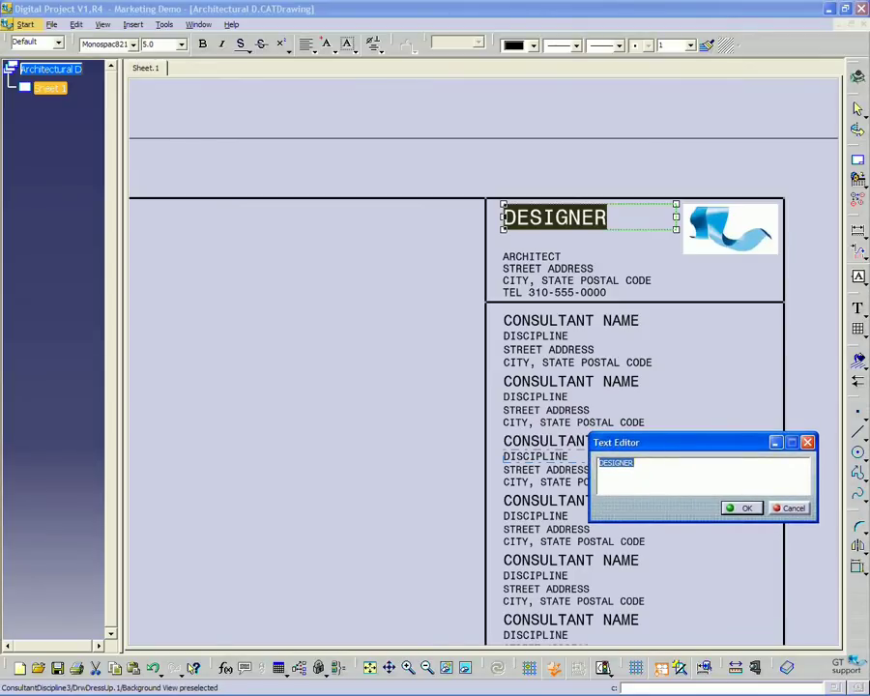
pyautogui.write('Nuri Miler')
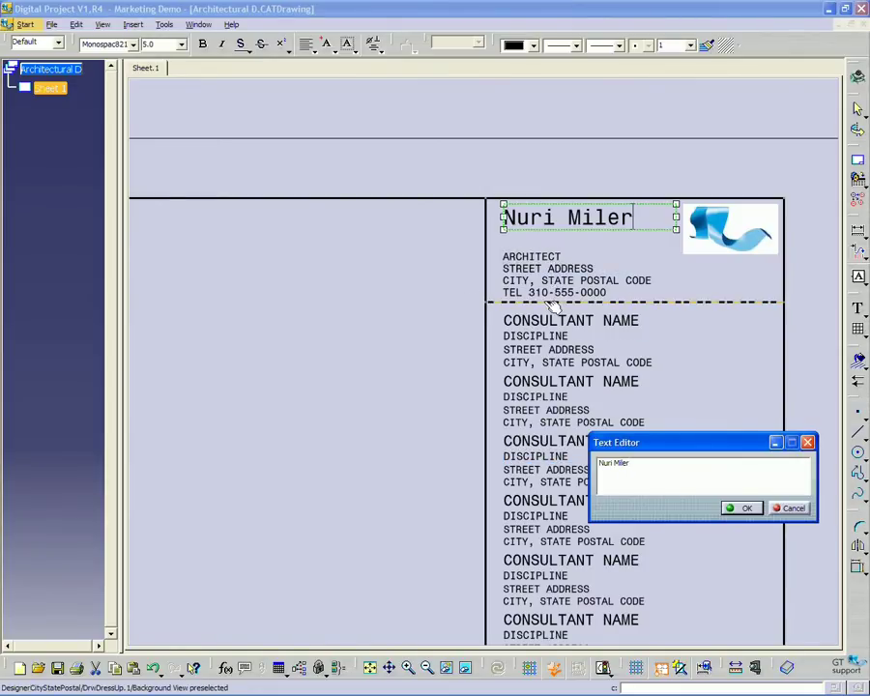
pyautogui.click(742, 507)
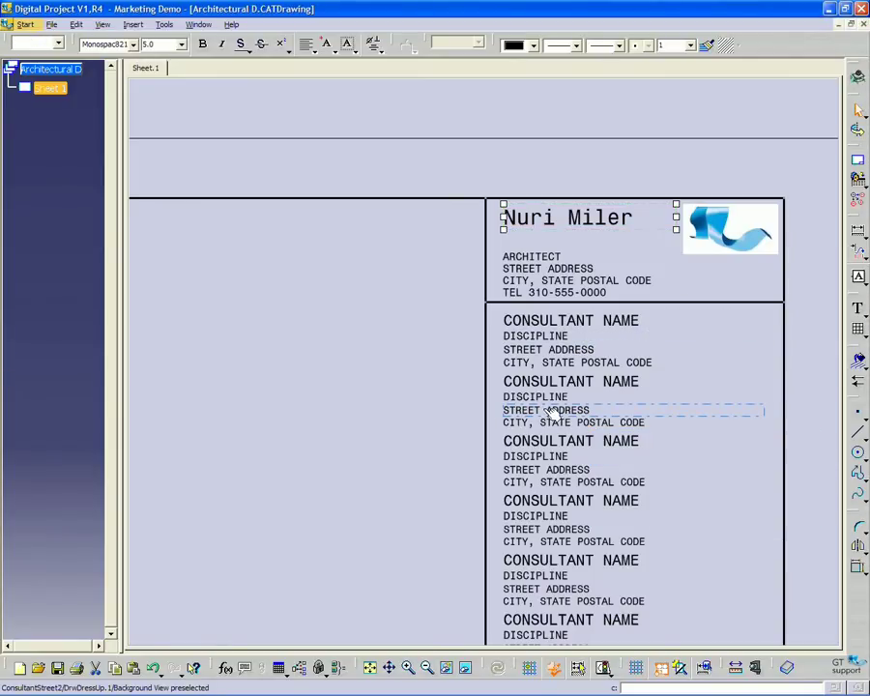
# Scroll down to the lower title block and select the BBB text under APPROVED BY
pyautogui.scroll(-1, 548, 454)
pyautogui.scroll(-10, 678, 144)
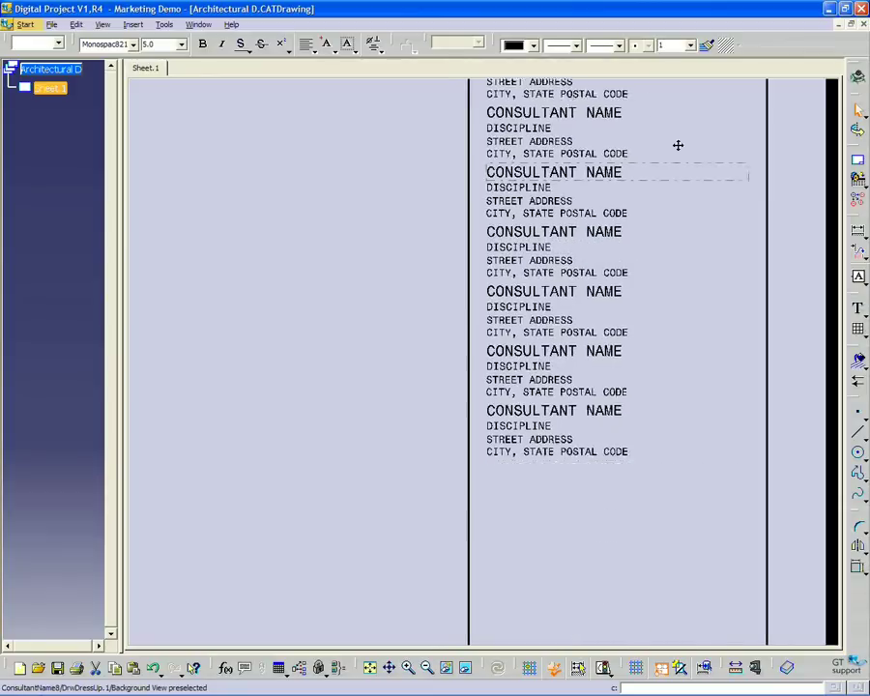
pyautogui.scroll(-5, 598, 387)
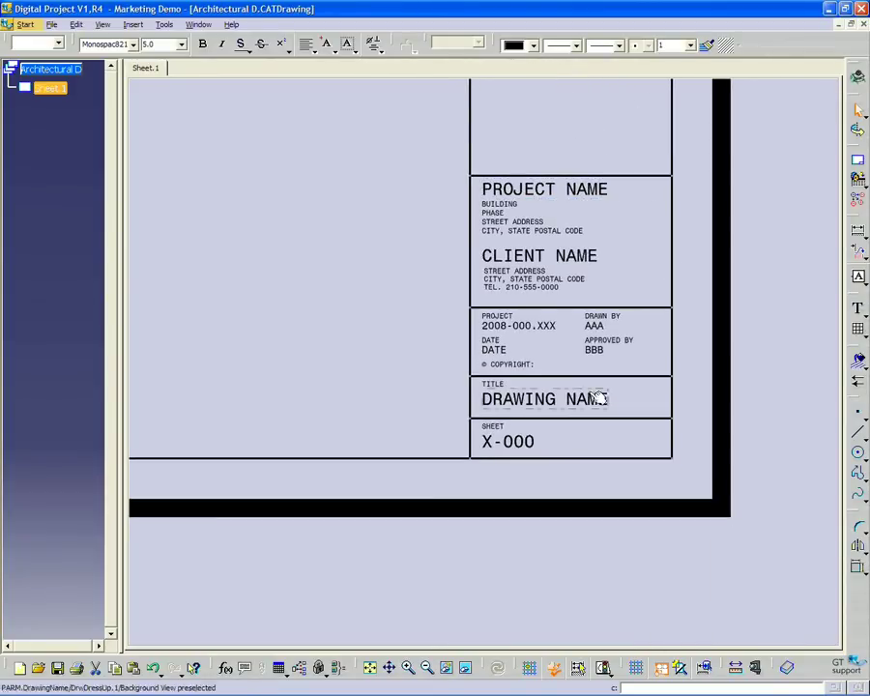
pyautogui.keyDown('ctrl'); pyautogui.scroll(3, 580, 261); pyautogui.keyUp('ctrl')
pyautogui.moveTo(577, 267); pyautogui.dragTo(575, 270, button='middle')
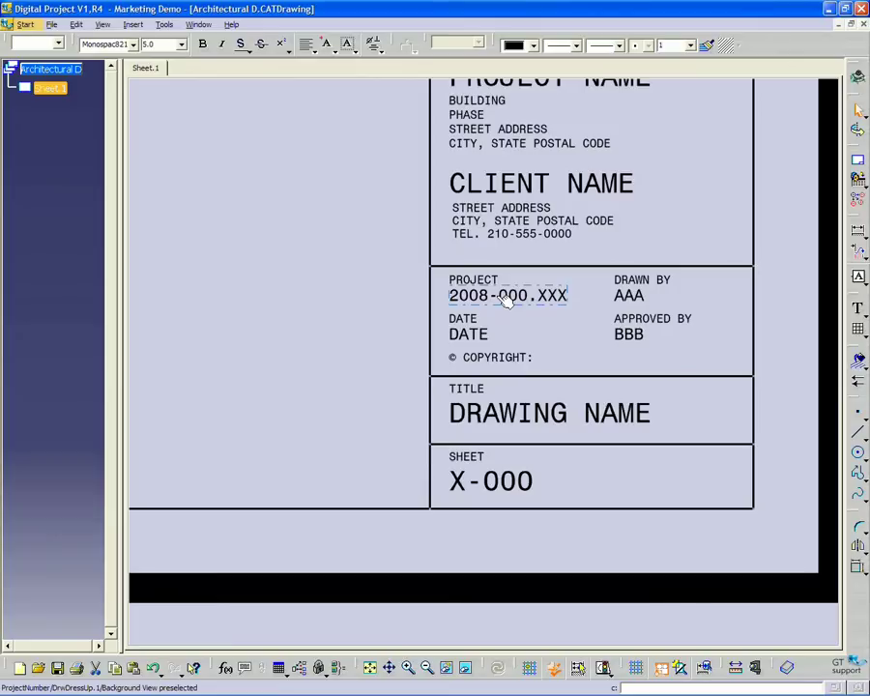
pyautogui.click(632, 339)
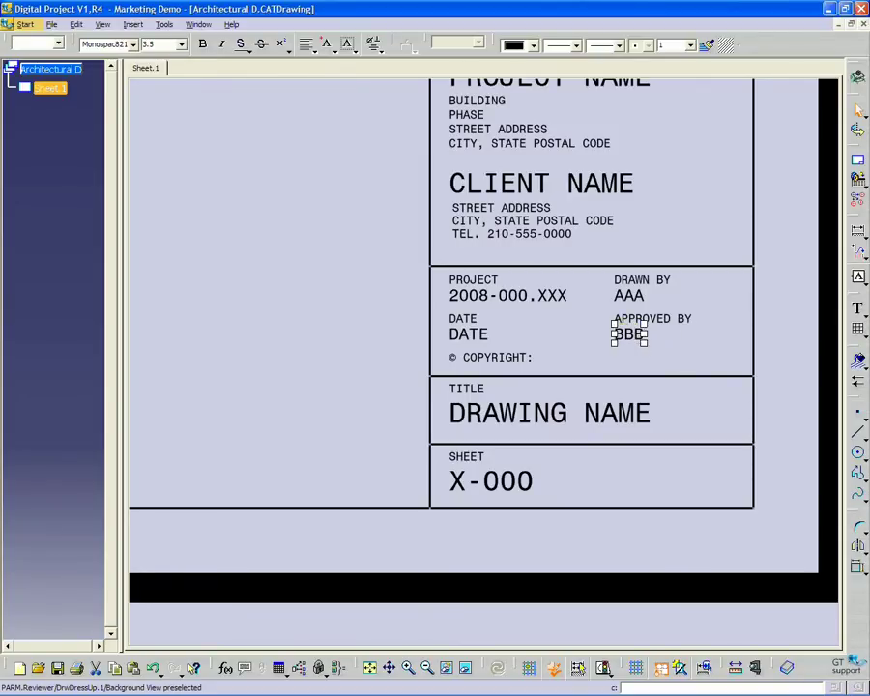
pyautogui.rightClick(636, 345)
pyautogui.click(662, 437)
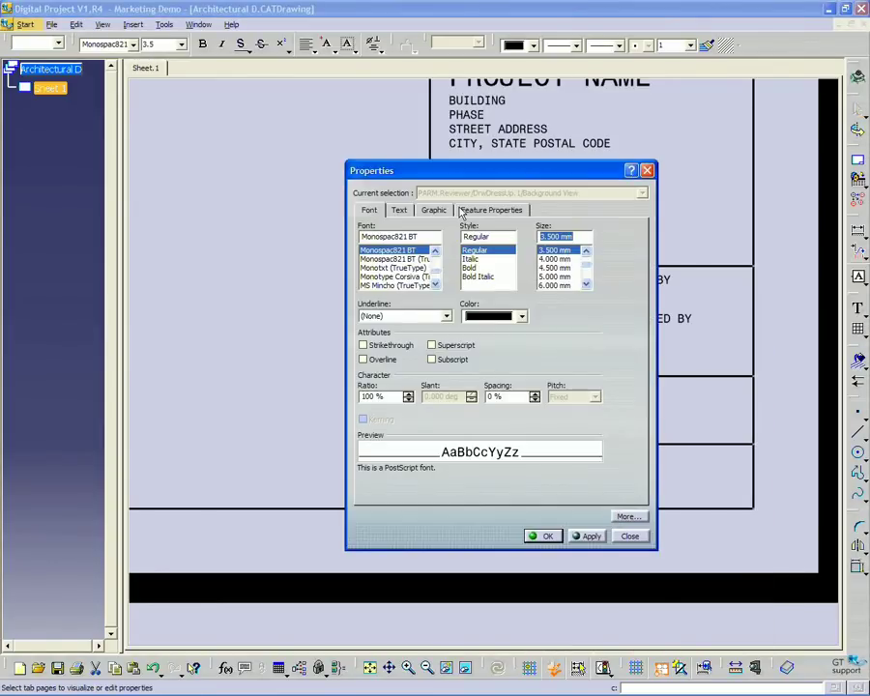
pyautogui.click(486, 210)
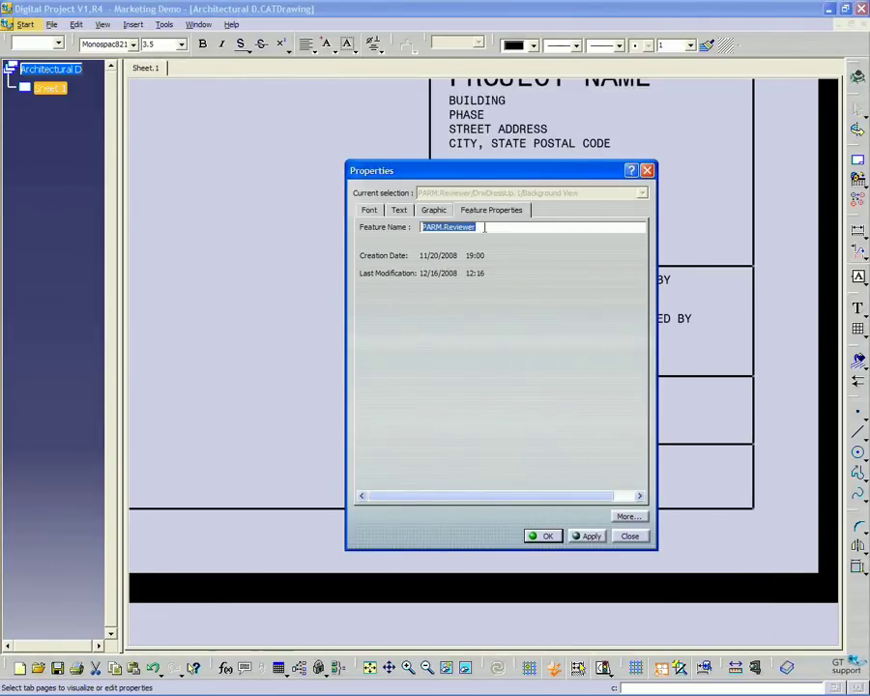
pyautogui.press('End')
pyautogui.moveTo(491, 176); pyautogui.dragTo(492, 210)
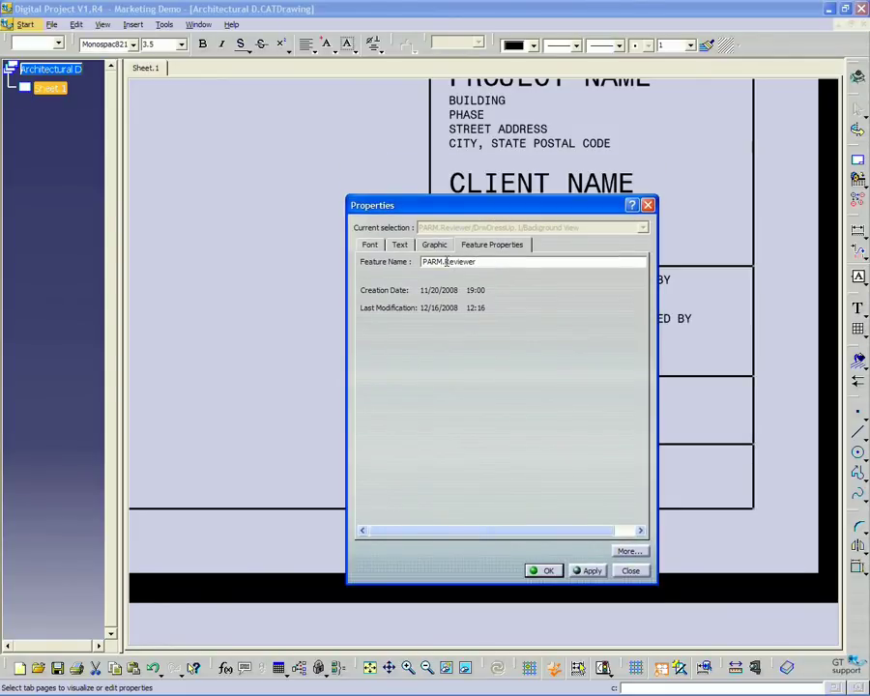
pyautogui.moveTo(443, 262); pyautogui.dragTo(407, 263)
pyautogui.click(496, 265)
pyautogui.moveTo(445, 262); pyautogui.dragTo(422, 262)
pyautogui.moveTo(547, 211); pyautogui.dragTo(444, 167)
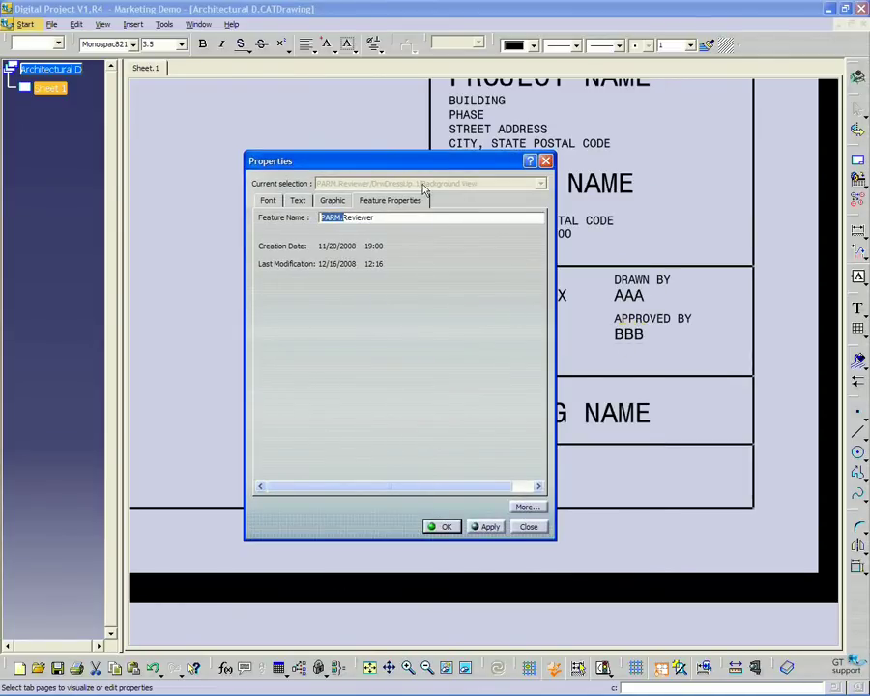
pyautogui.moveTo(423, 163); pyautogui.dragTo(424, 124)
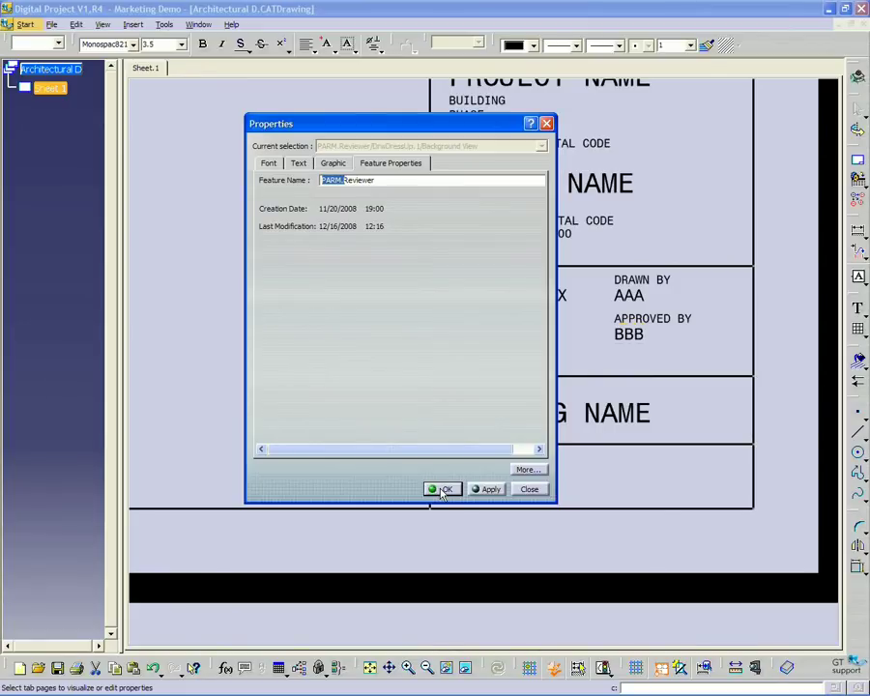
pyautogui.click(444, 490)
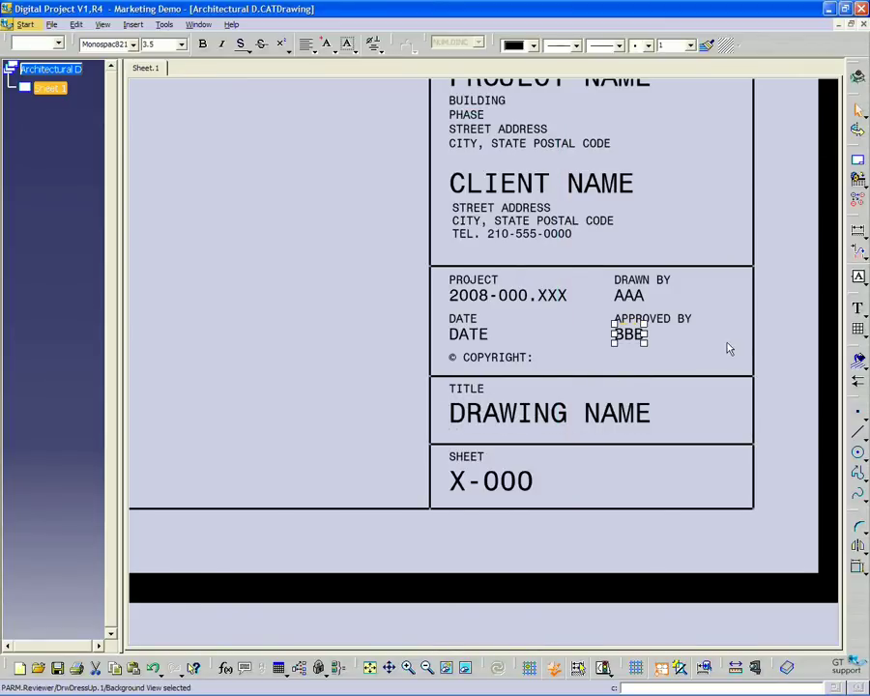
pyautogui.moveTo(726, 347); pyautogui.dragTo(573, 300, button='middle')
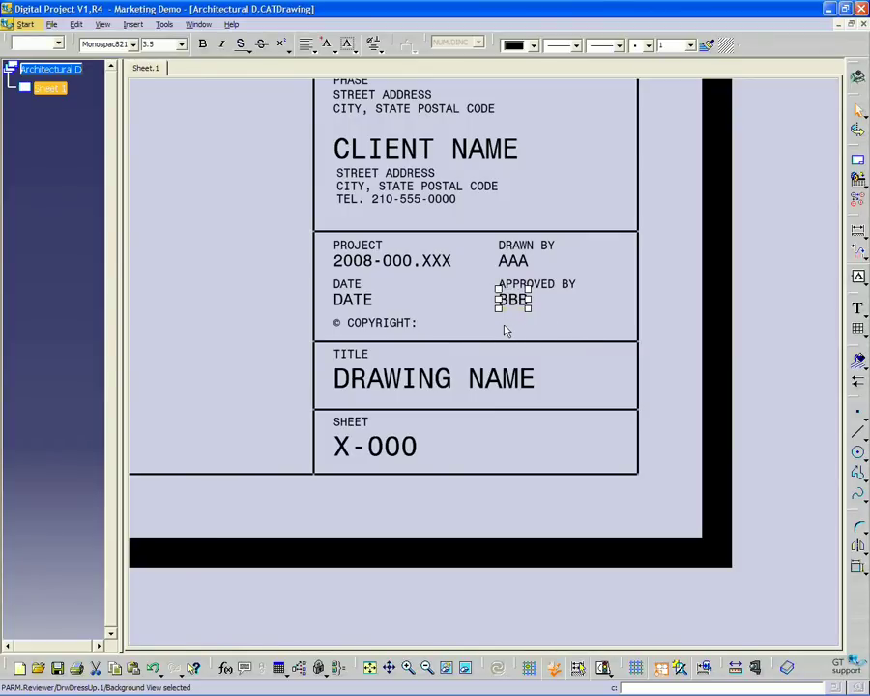
# Add a REVISION text label beside BBB and move it down onto the copyright line
pyautogui.click(785, 278)
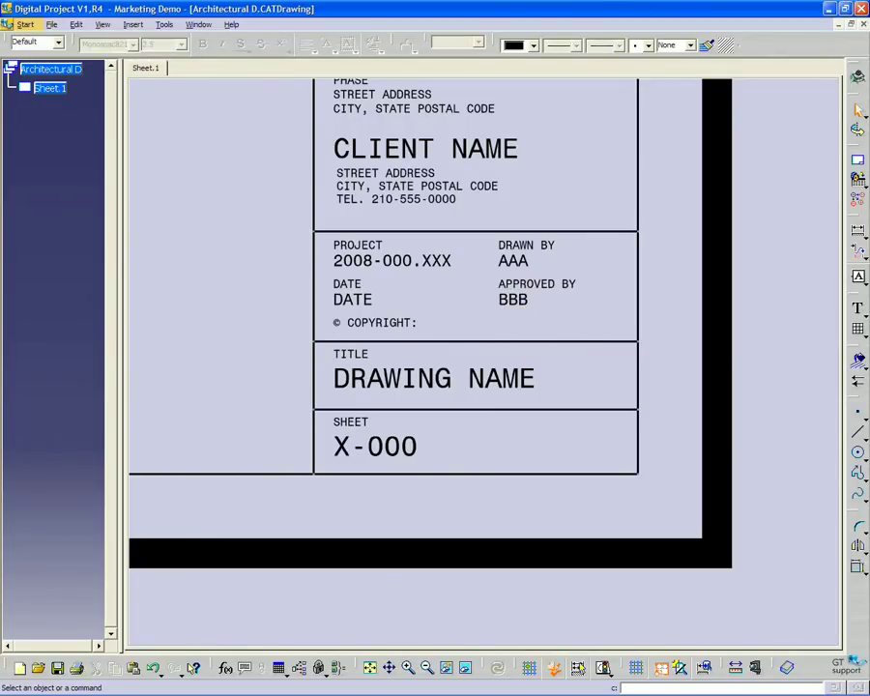
pyautogui.click(855, 314)
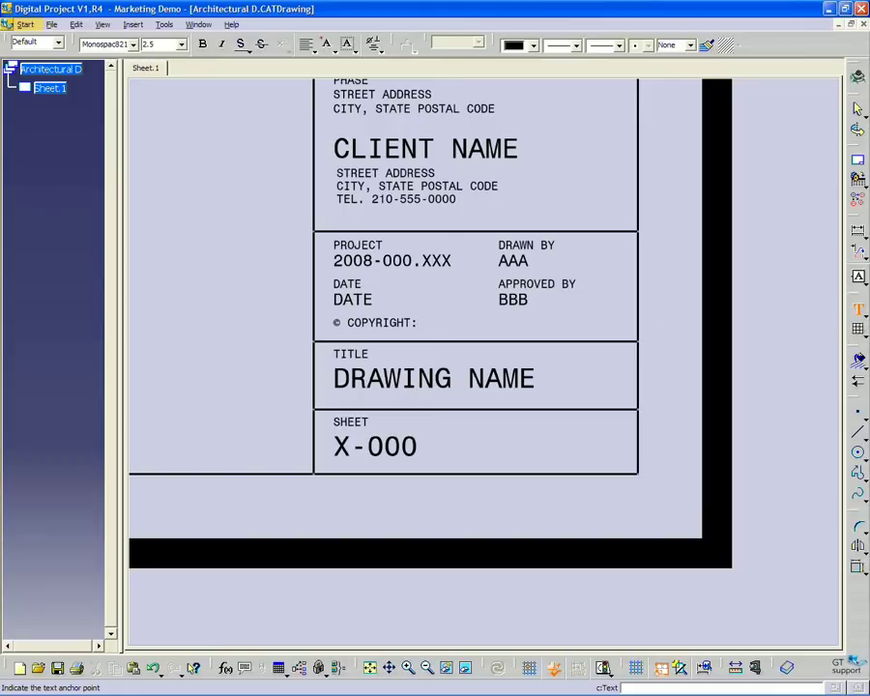
pyautogui.click(543, 300)
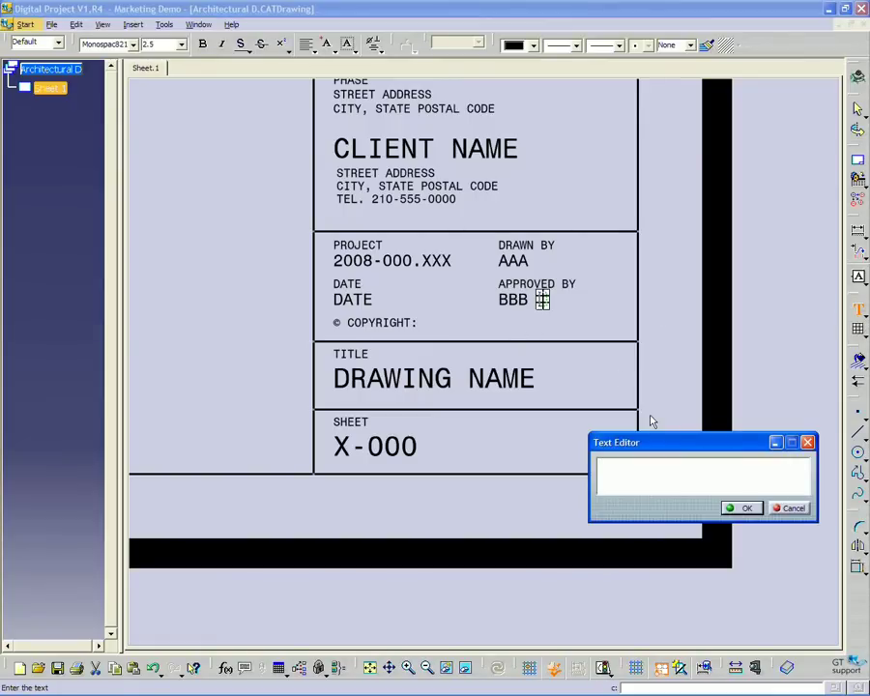
pyautogui.write('REVISION')
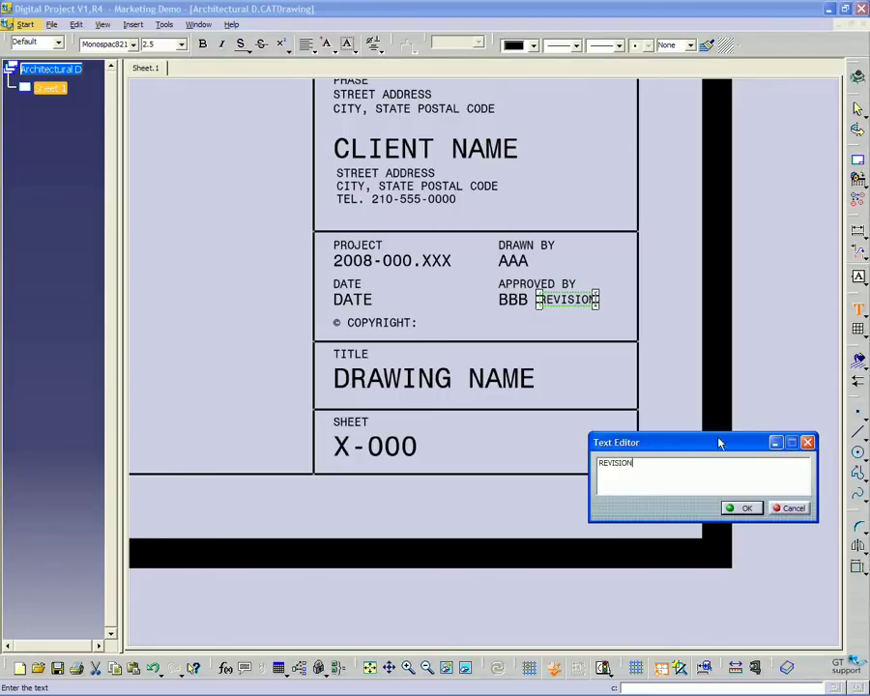
pyautogui.click(741, 507)
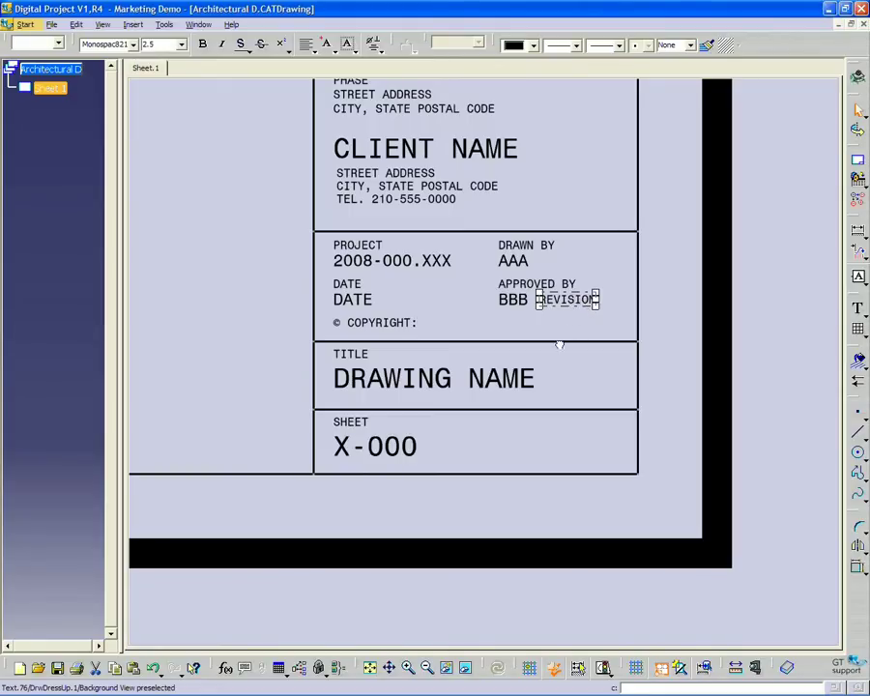
pyautogui.moveTo(562, 305)
pyautogui.mouseDown()
pyautogui.moveTo(562, 388)
pyautogui.moveTo(558, 329)
pyautogui.moveTo(523, 332)
pyautogui.mouseUp()
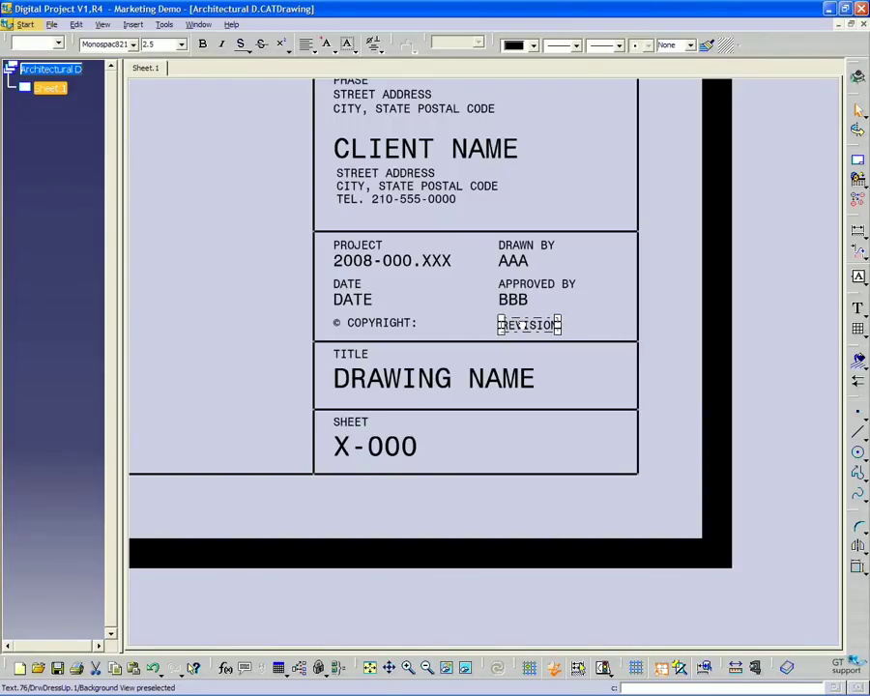
pyautogui.click(684, 322)
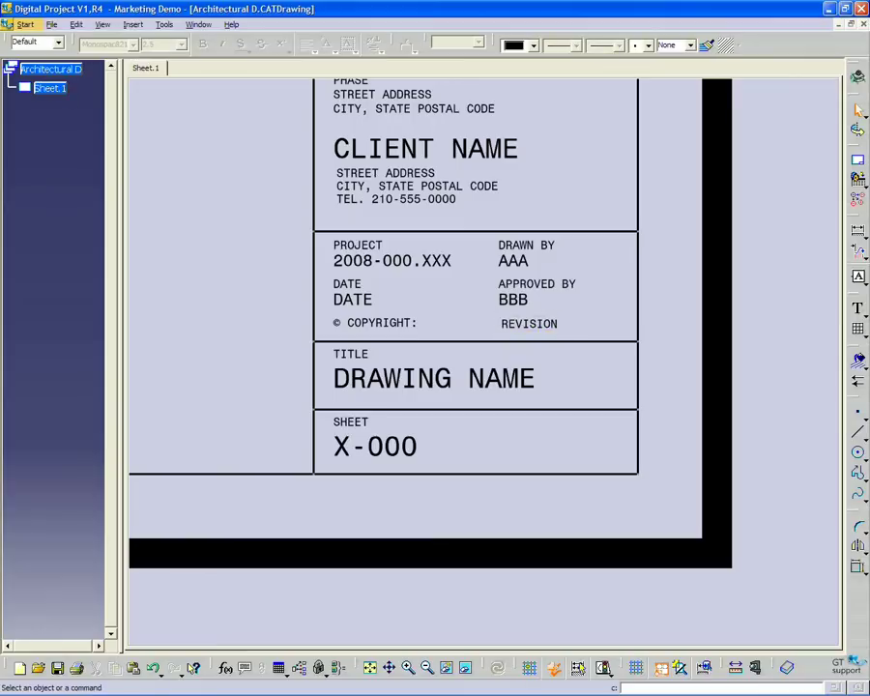
# Place a 'Revision' text beside the REVISION label and set its size to 3.5 mm
pyautogui.click(859, 312)
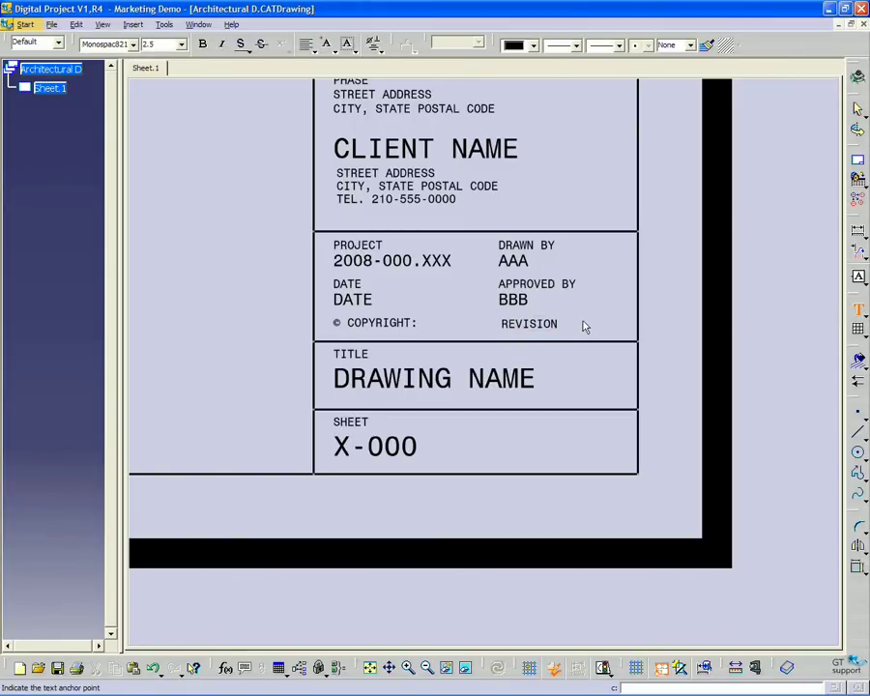
pyautogui.click(625, 300)
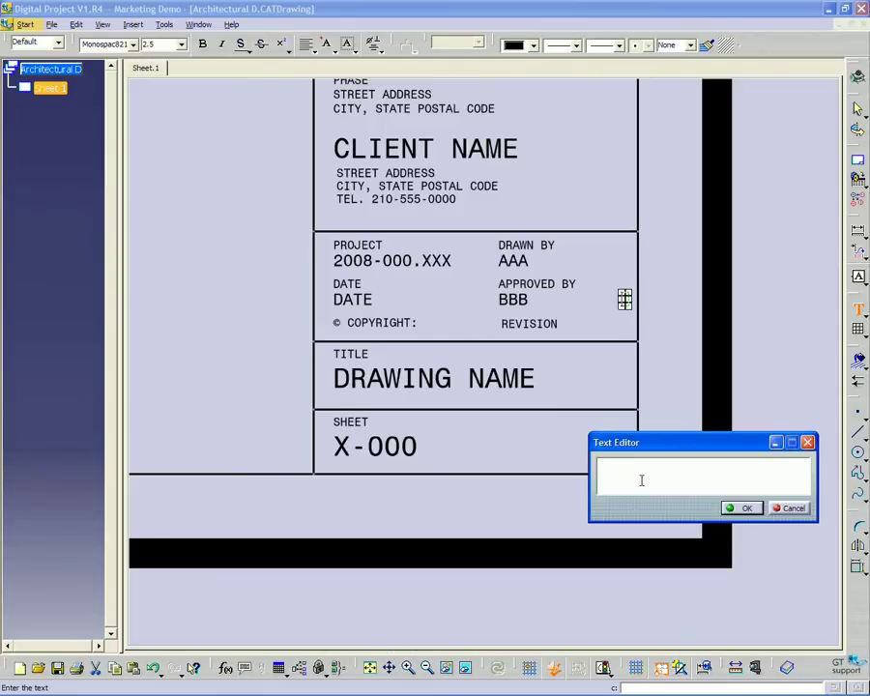
pyautogui.write('Revision')
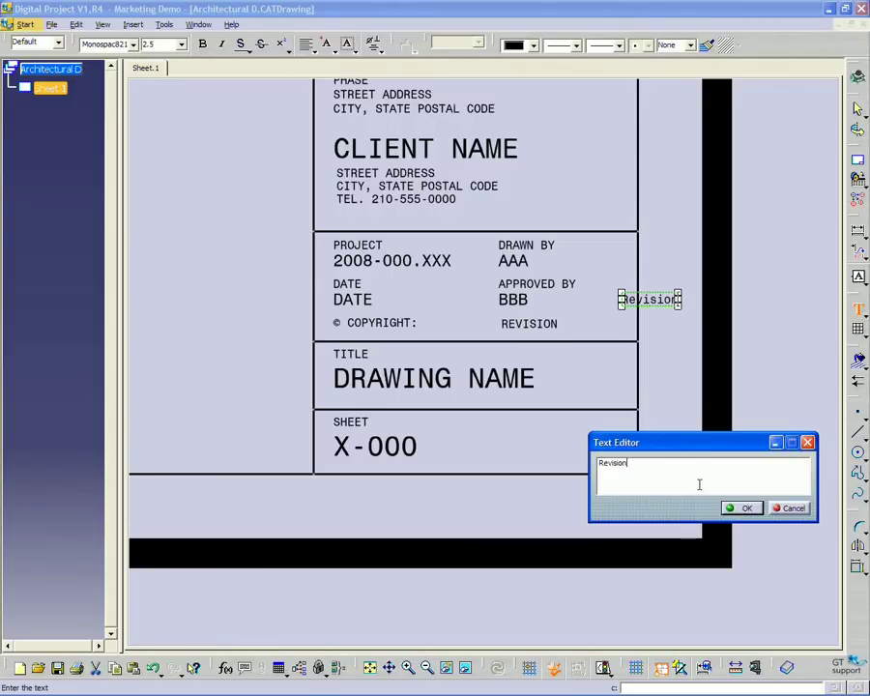
pyautogui.click(731, 513)
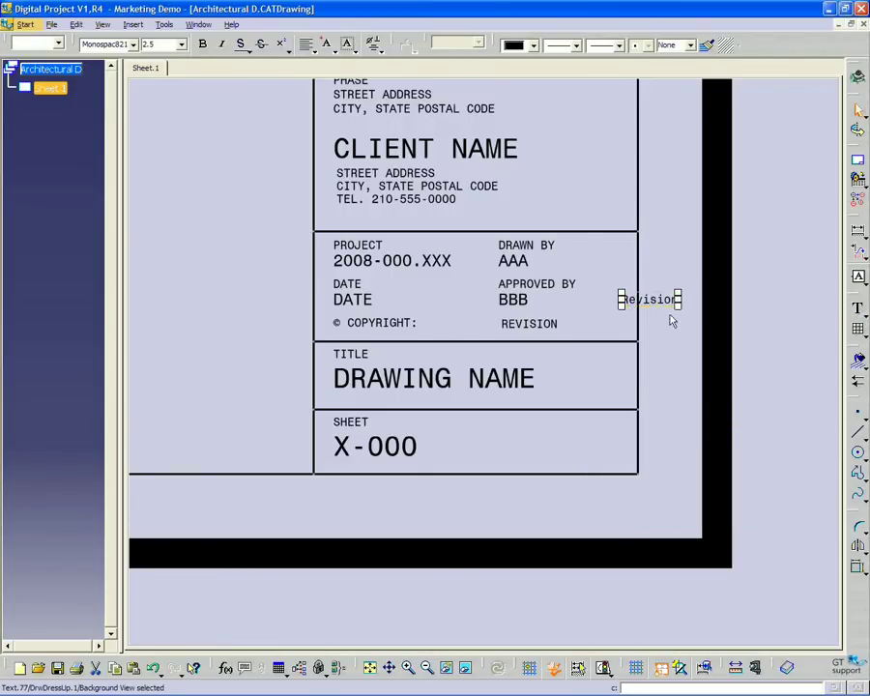
pyautogui.moveTo(663, 303); pyautogui.dragTo(605, 323)
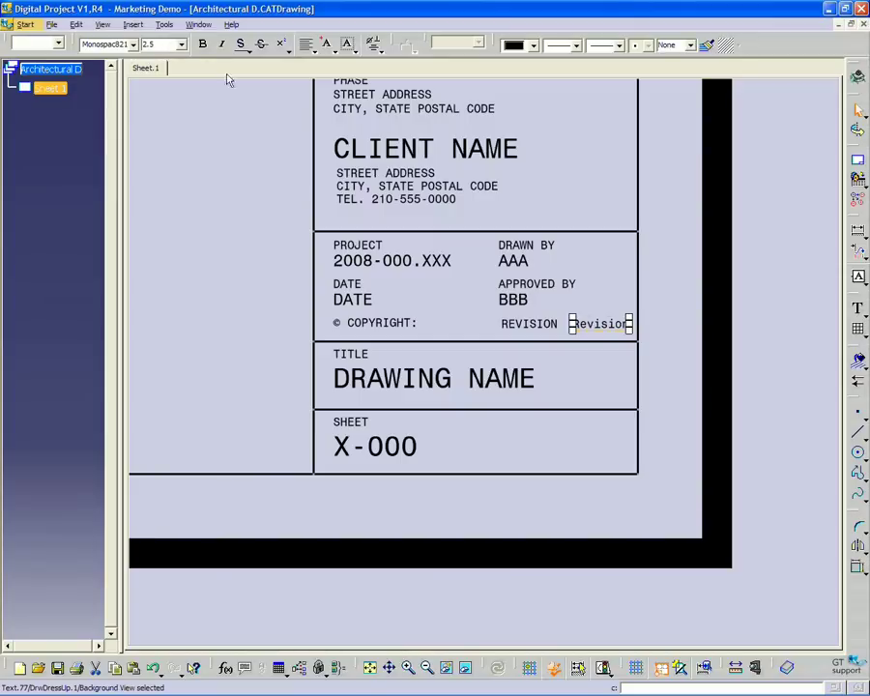
pyautogui.click(181, 43)
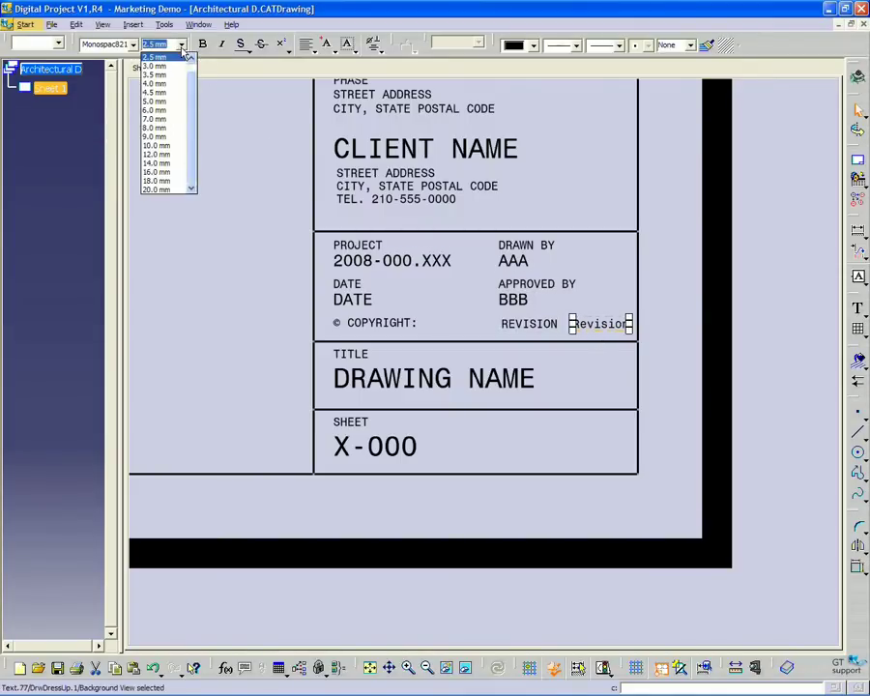
pyautogui.click(184, 75)
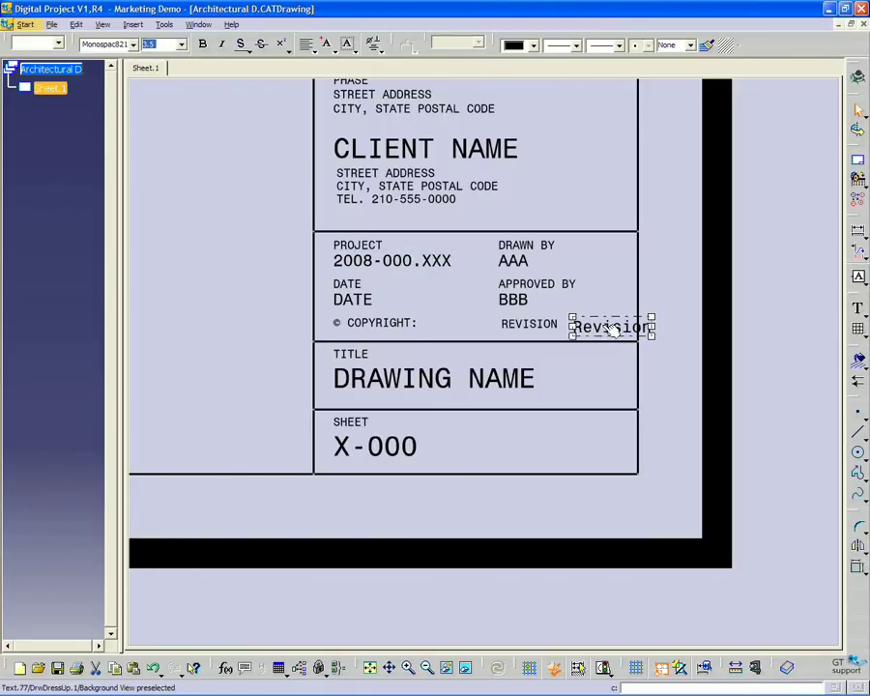
pyautogui.moveTo(613, 330); pyautogui.dragTo(596, 323)
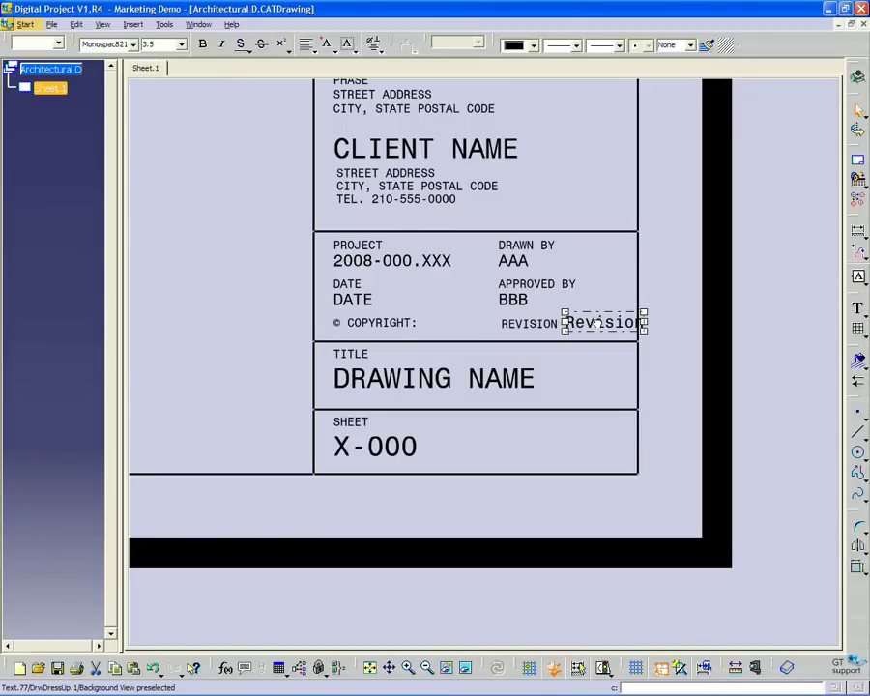
# Set the Revision text's feature name to PAR in its properties
pyautogui.rightClick(611, 325)
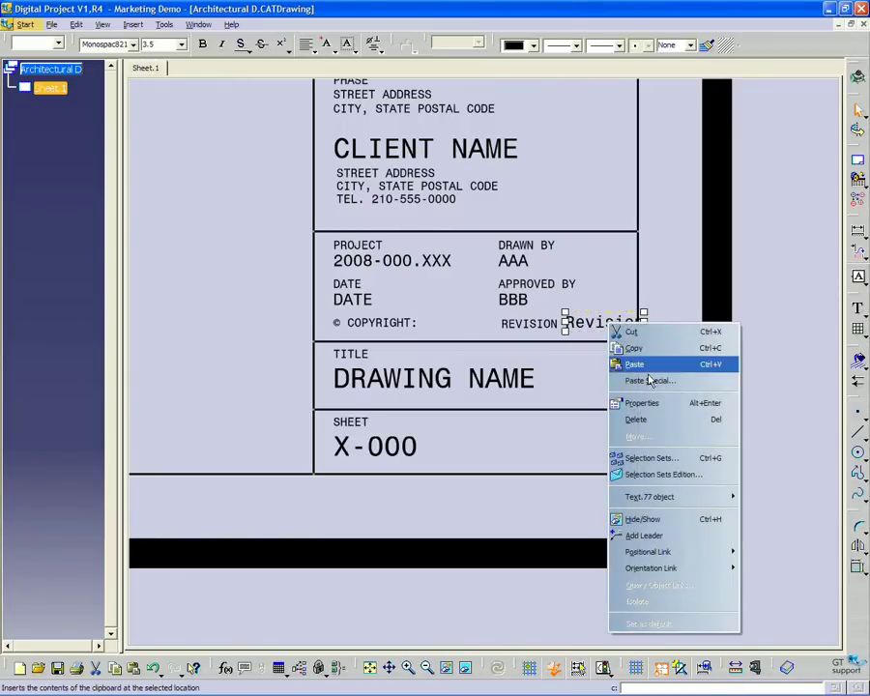
pyautogui.click(630, 405)
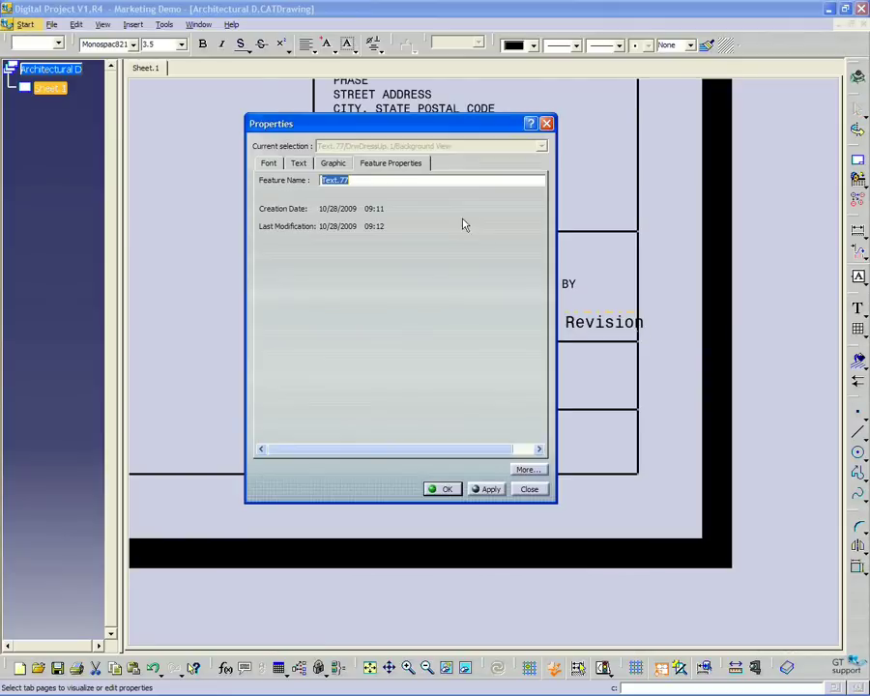
pyautogui.moveTo(417, 132); pyautogui.dragTo(508, 196)
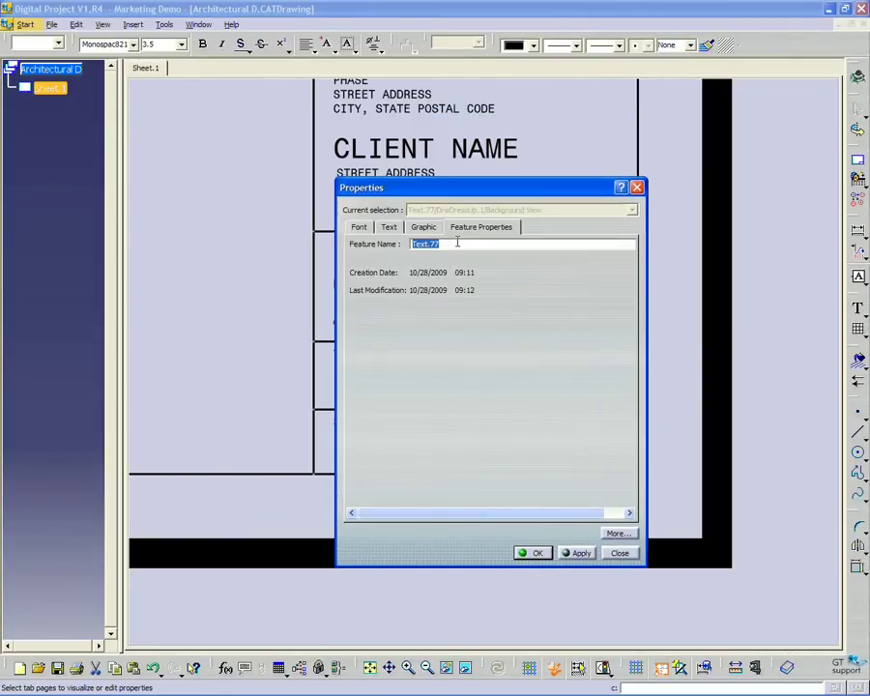
pyautogui.write('PARM.Revision')
pyautogui.click(535, 553)
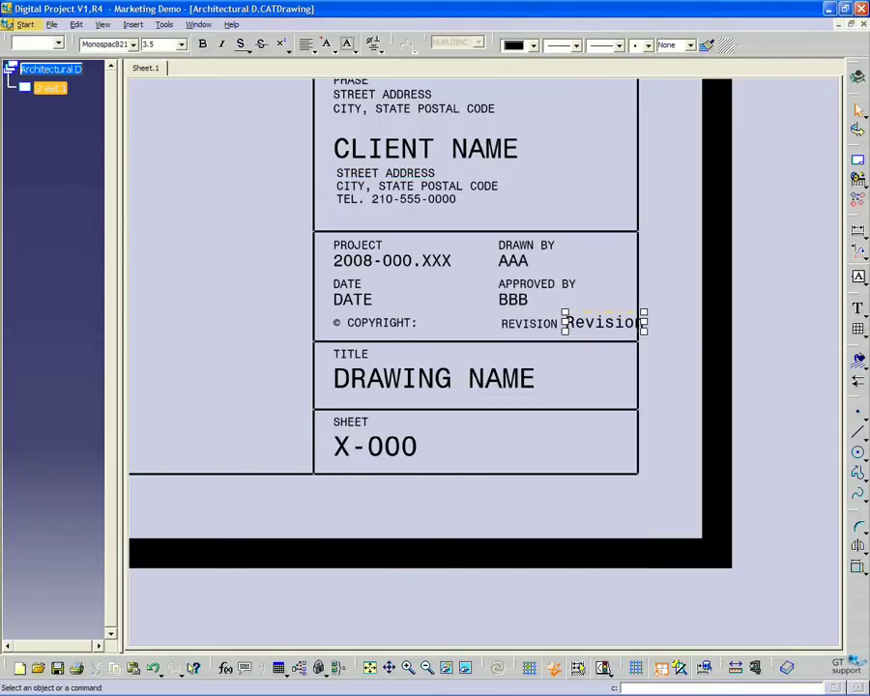
# Save the Architectural D.CATDrawing template and close it to return to My First Drawing Sheet
pyautogui.click(76, 24)
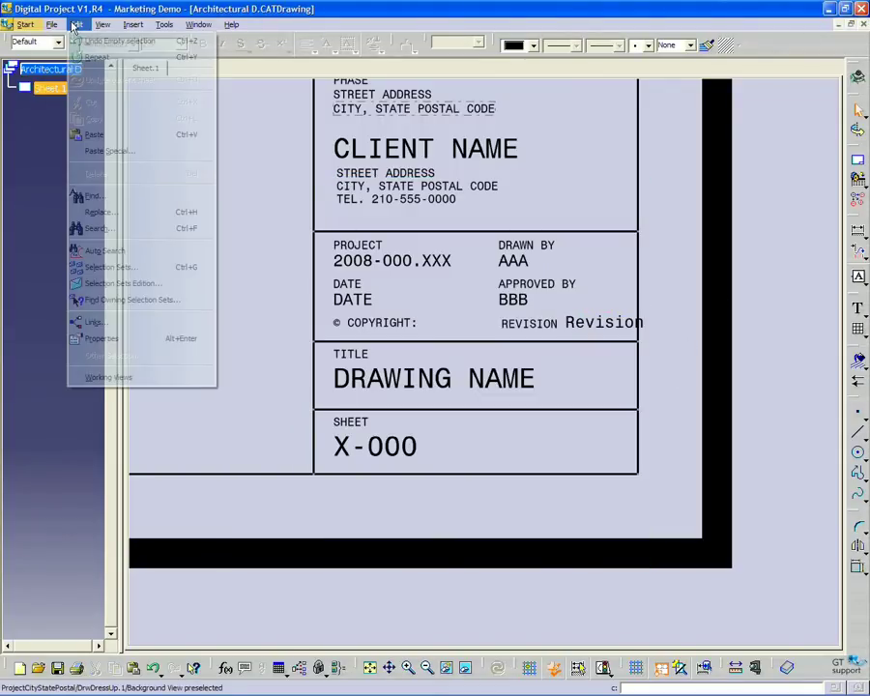
pyautogui.click(123, 338)
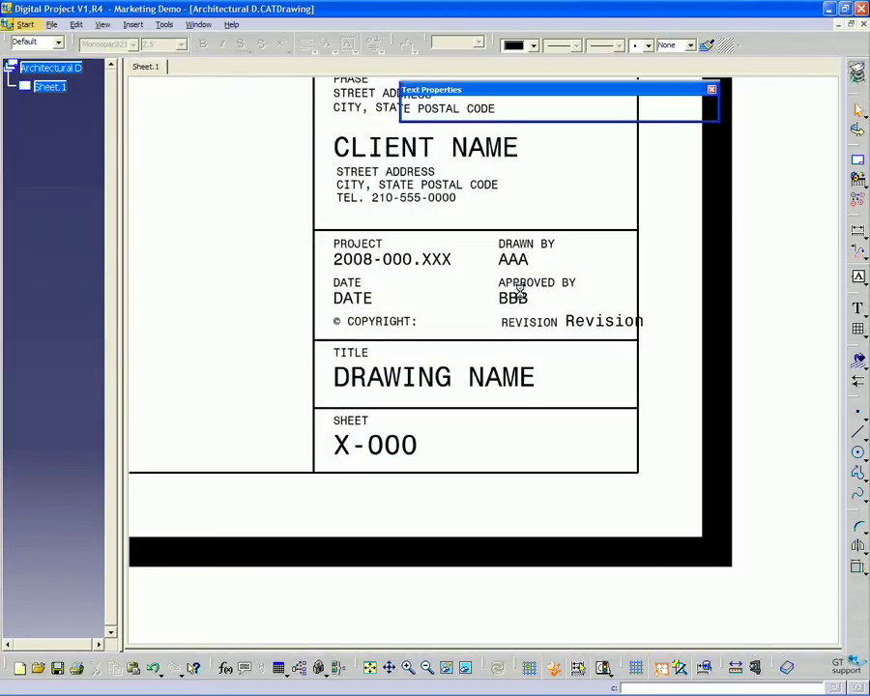
pyautogui.moveTo(493, 409); pyautogui.dragTo(503, 363, button='middle')
pyautogui.click(51, 24)
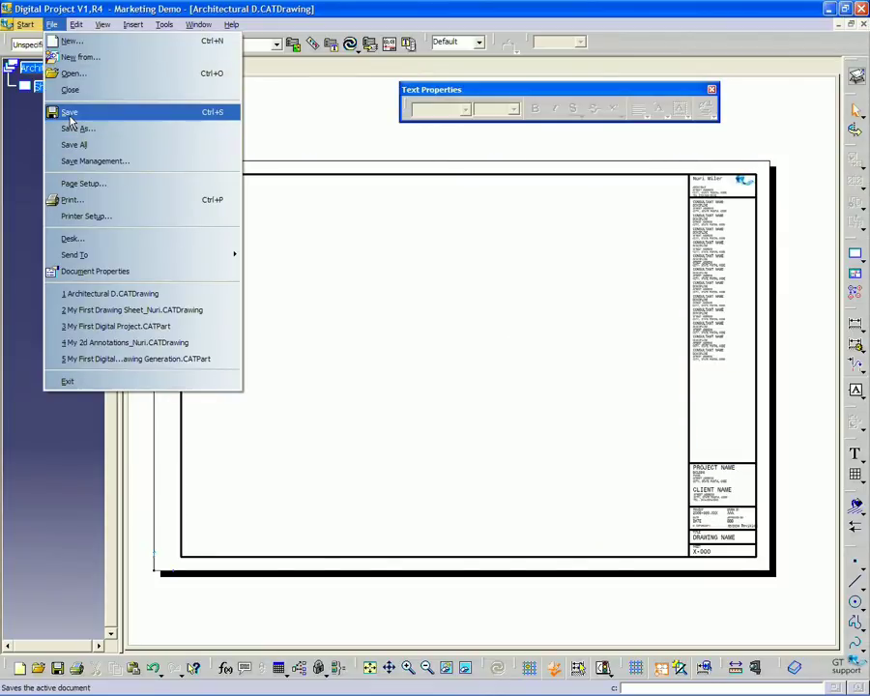
pyautogui.click(69, 112)
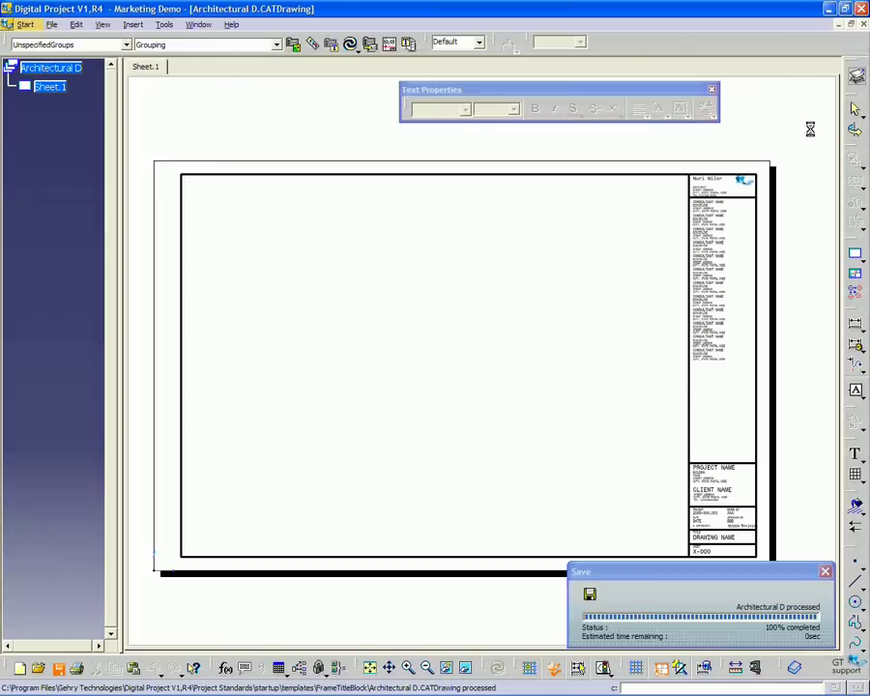
pyautogui.click(860, 23)
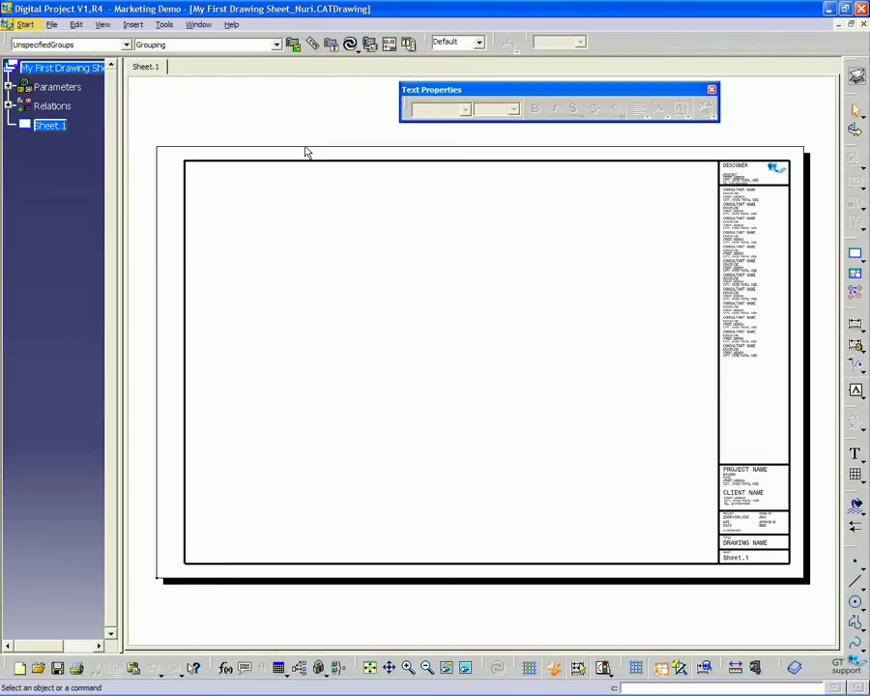
# Switch Sheet.1 to background editing and preview the Frame and Title Block Update action
pyautogui.click(100, 25)
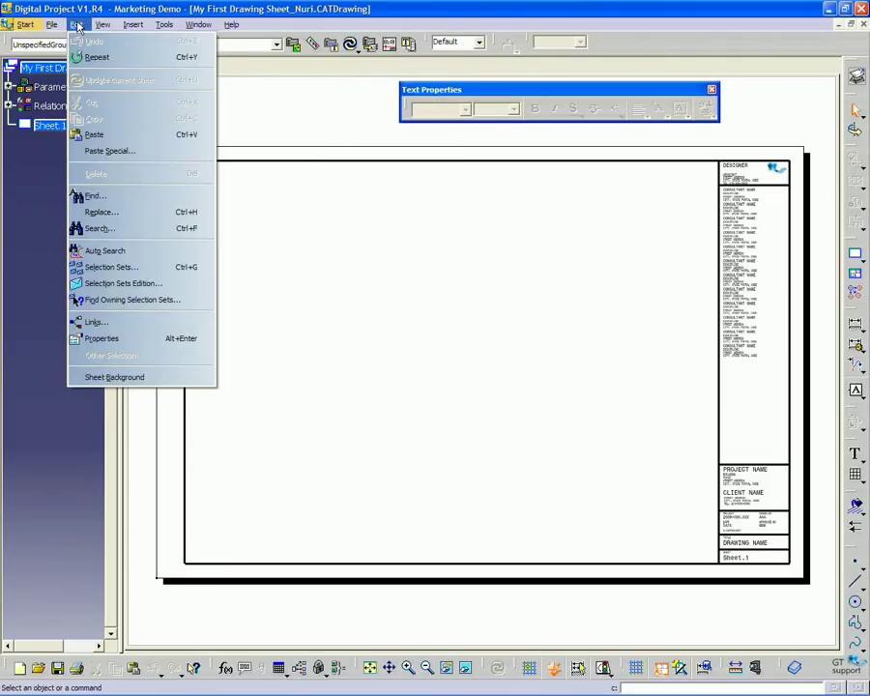
pyautogui.click(94, 380)
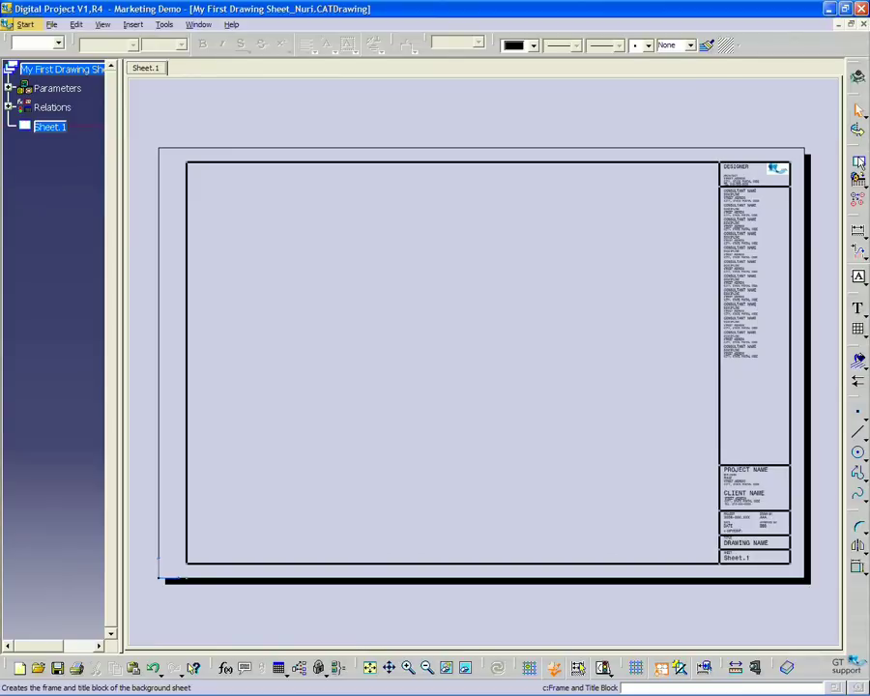
pyautogui.click(858, 167)
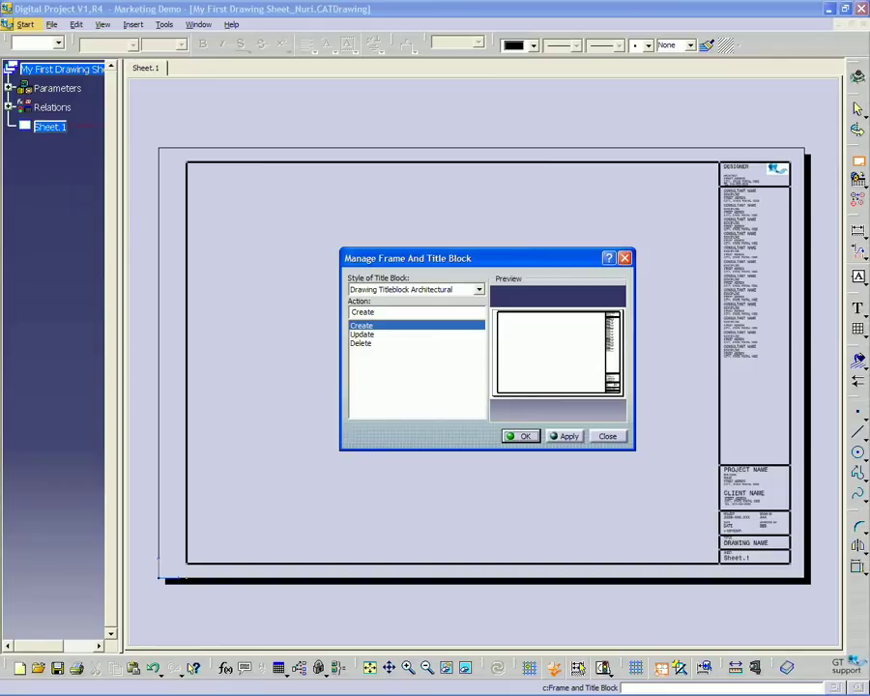
pyautogui.moveTo(534, 260); pyautogui.dragTo(537, 232)
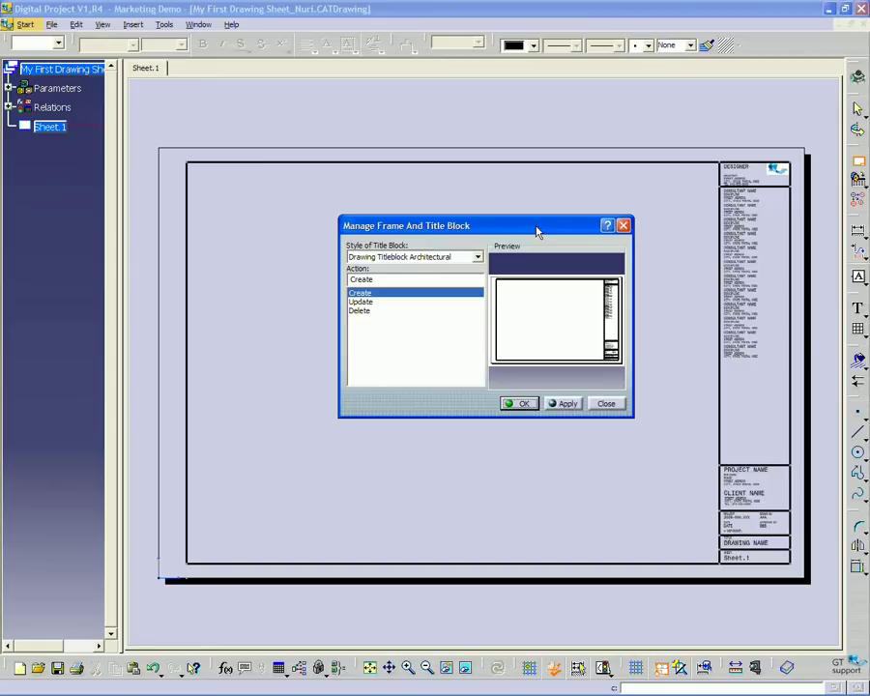
pyautogui.click(361, 301)
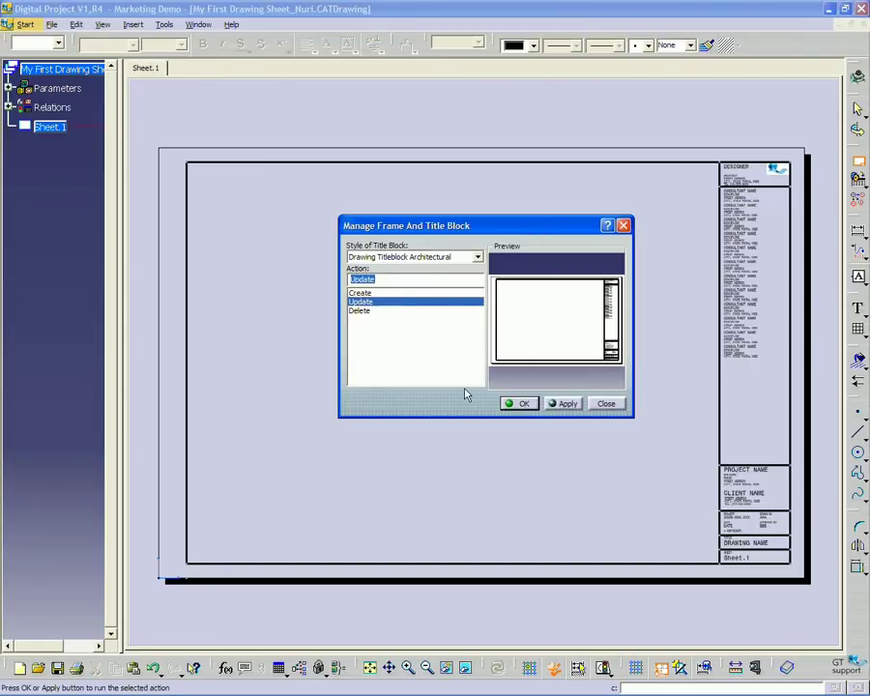
pyautogui.moveTo(480, 233); pyautogui.dragTo(456, 230)
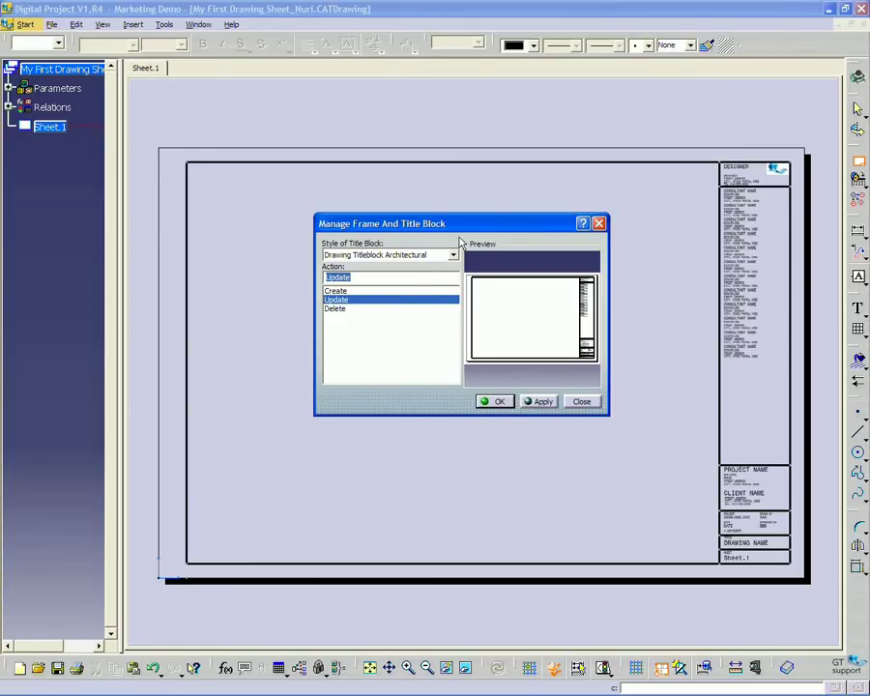
pyautogui.click(581, 401)
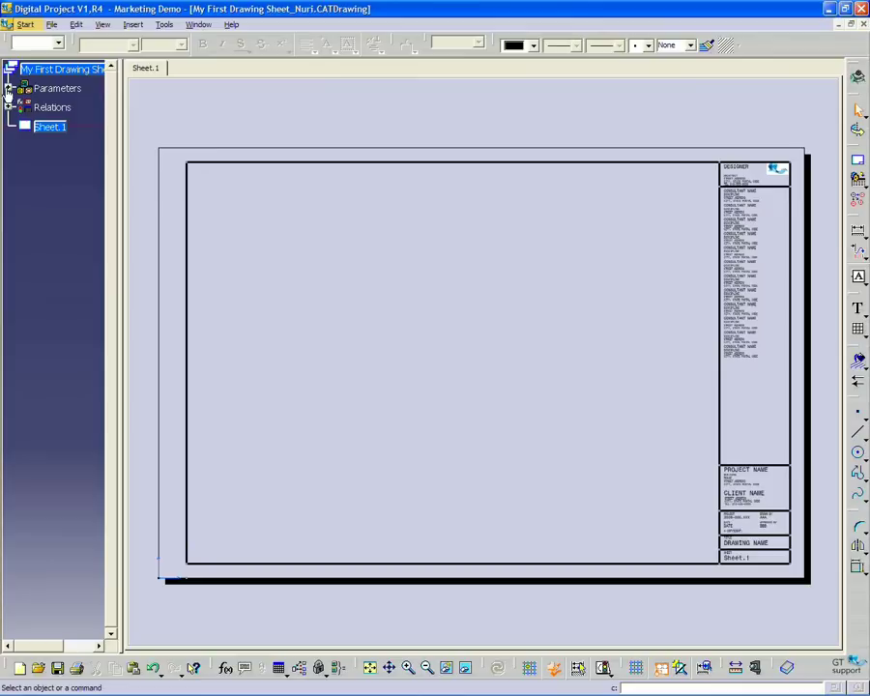
# Expand the Titleblock_Sheet.1 parameters and run the Frame and Title Block Update on Sheet.1
pyautogui.click(7, 88)
pyautogui.click(21, 108)
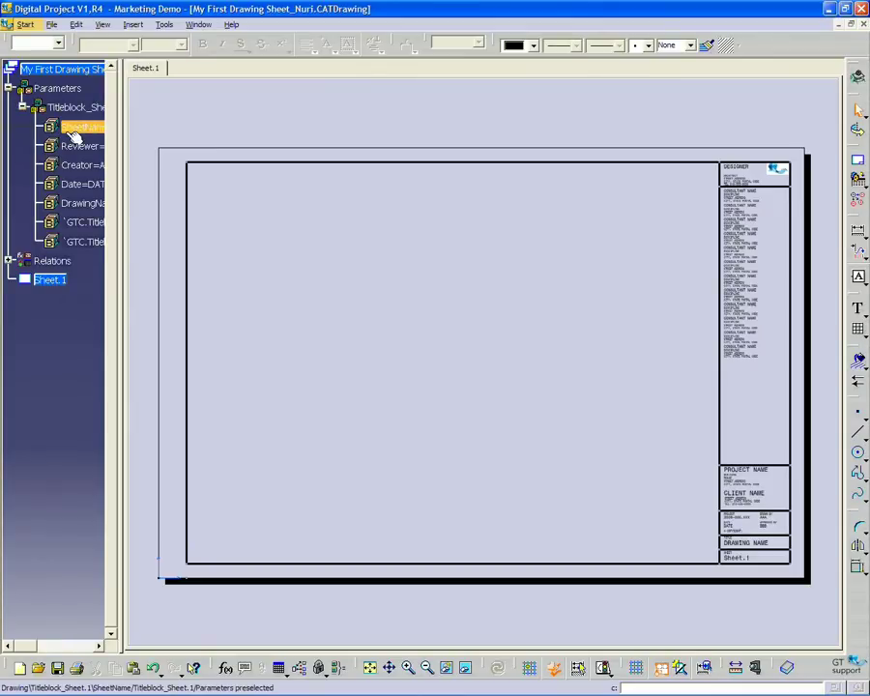
pyautogui.moveTo(122, 128); pyautogui.dragTo(183, 128)
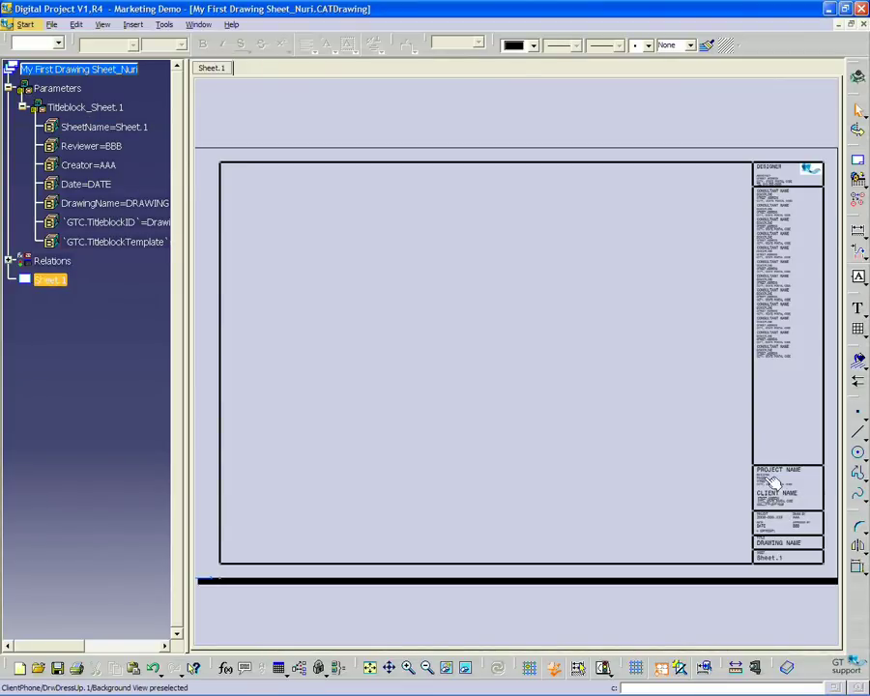
pyautogui.click(565, 291)
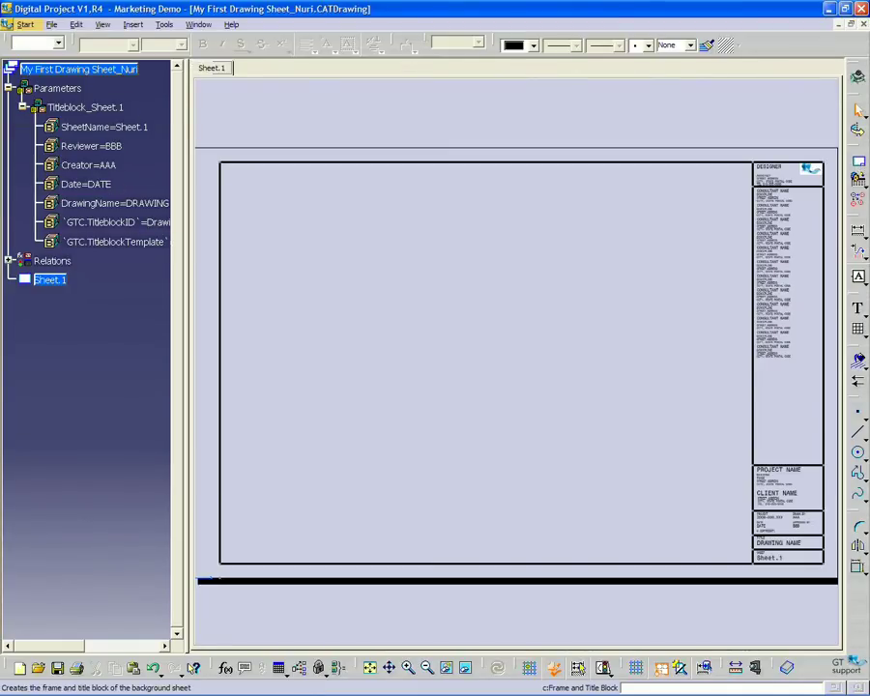
pyautogui.click(858, 165)
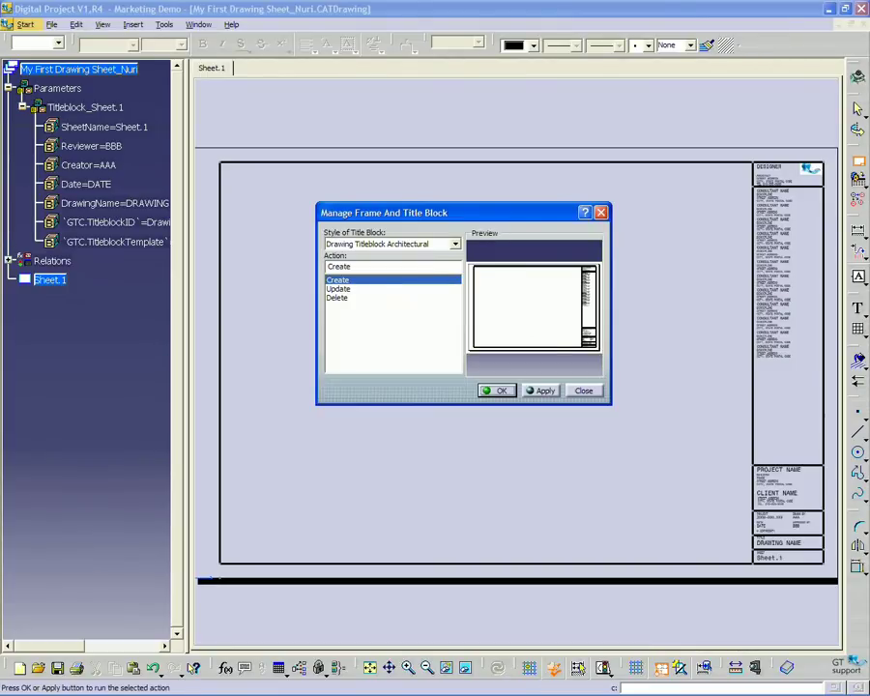
pyautogui.click(370, 289)
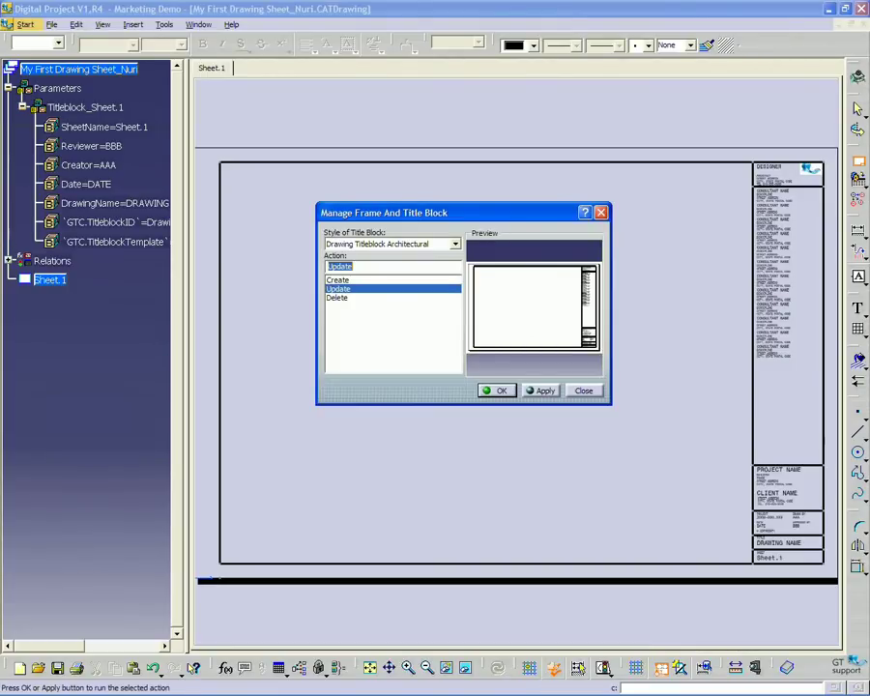
pyautogui.click(499, 390)
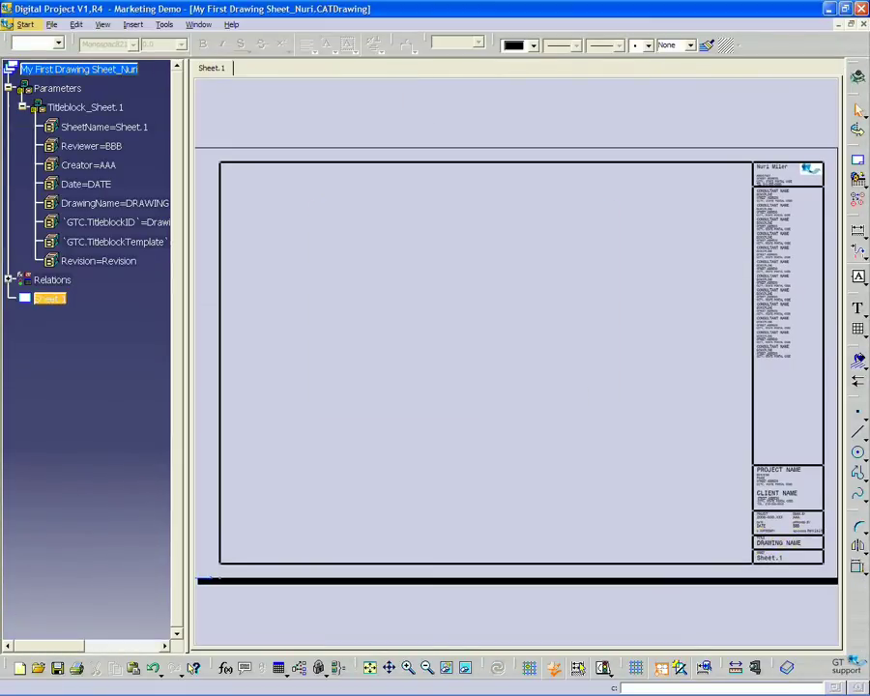
# Return to Working Views and pan the sheet to the lower title block
pyautogui.click(75, 24)
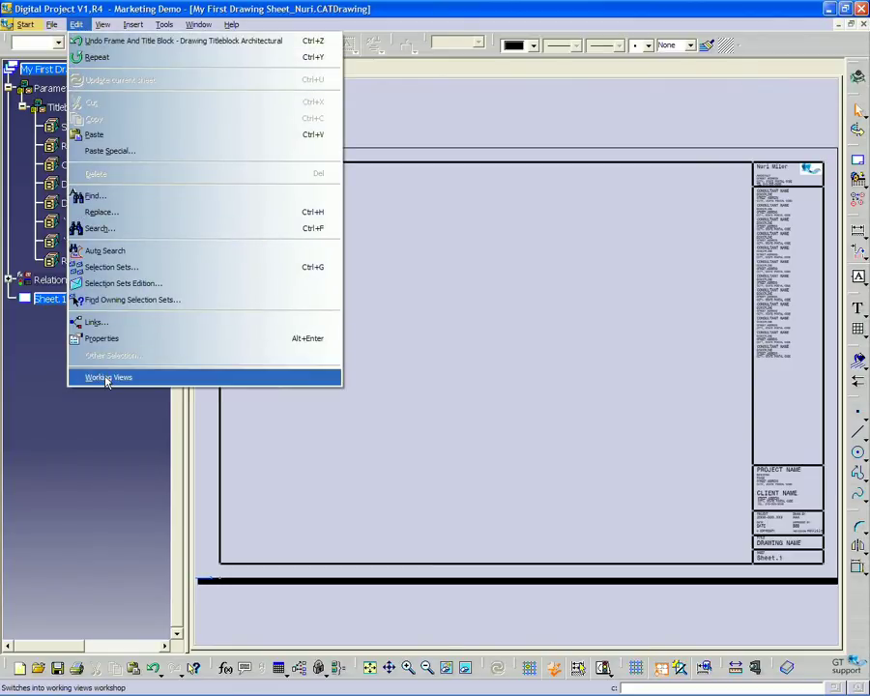
pyautogui.click(109, 379)
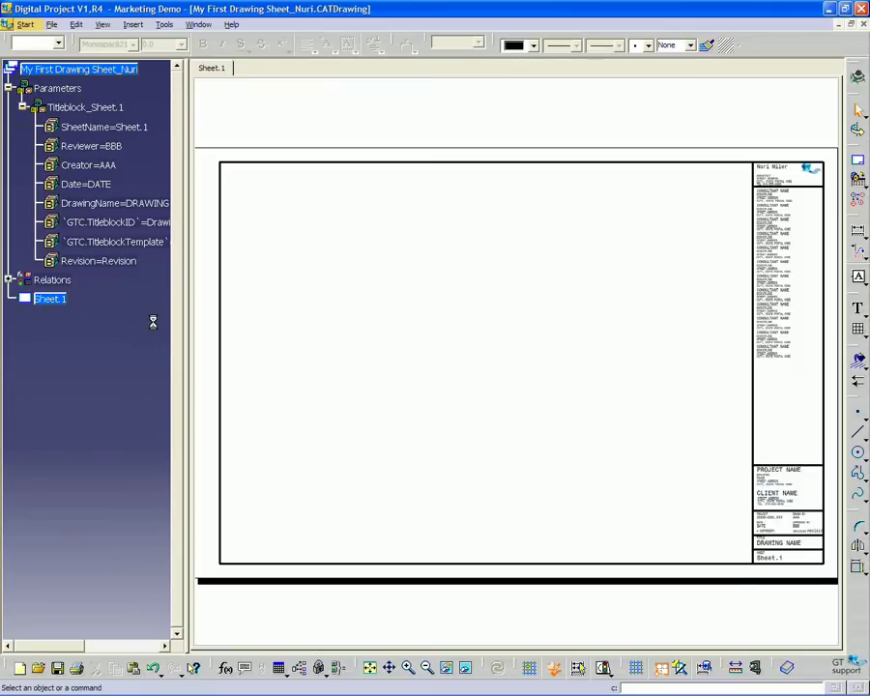
pyautogui.moveTo(671, 414)
pyautogui.mouseDown(button='middle')
pyautogui.moveTo(531, 404)
pyautogui.moveTo(553, 198)
pyautogui.moveTo(522, 213)
pyautogui.mouseUp(button='middle')
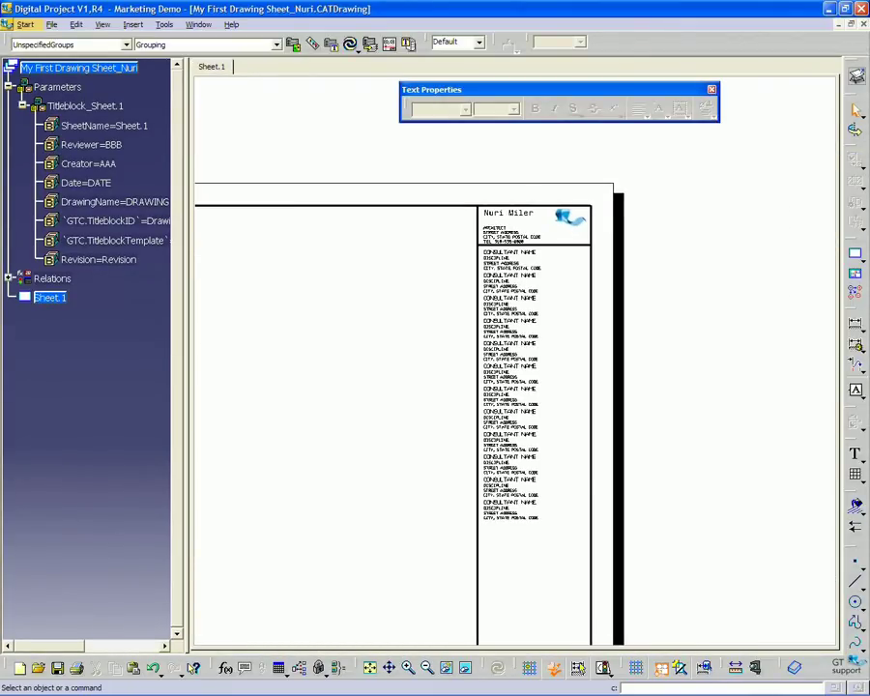
pyautogui.moveTo(551, 691)
pyautogui.mouseDown(button='middle')
pyautogui.moveTo(542, 308)
pyautogui.moveTo(605, 354)
pyautogui.mouseUp(button='middle')
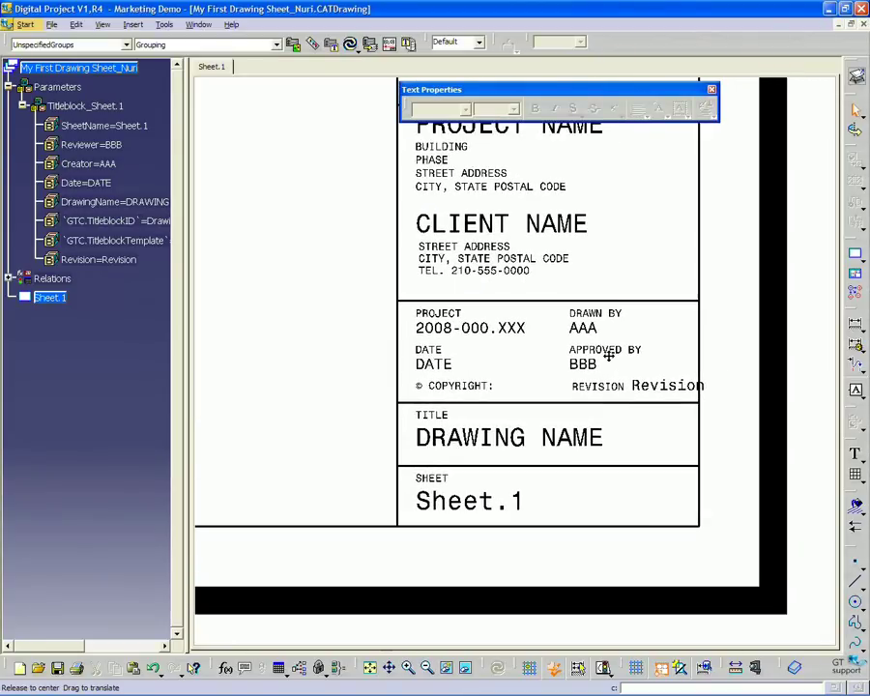
# Set the Revision parameter to 2.3 and the Date parameter to 10/28/2009
pyautogui.doubleClick(106, 260)
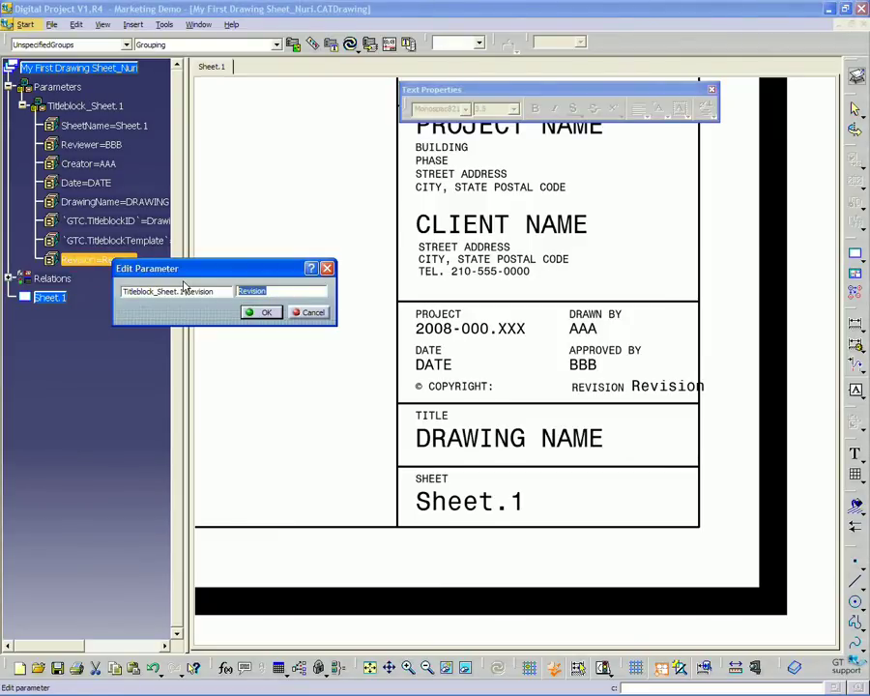
pyautogui.write('2.3')
pyautogui.press('Return')
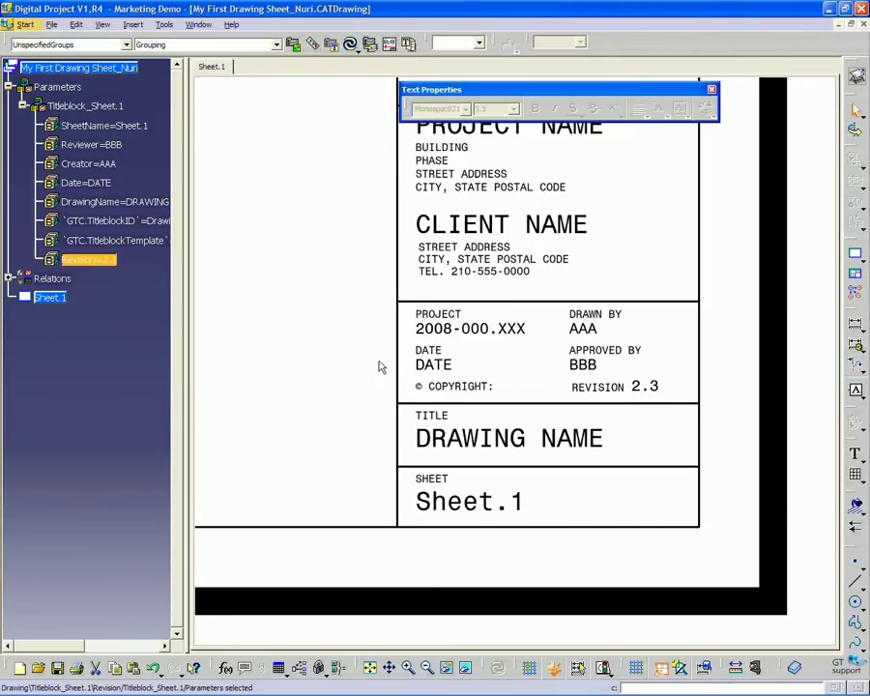
pyautogui.doubleClick(86, 182)
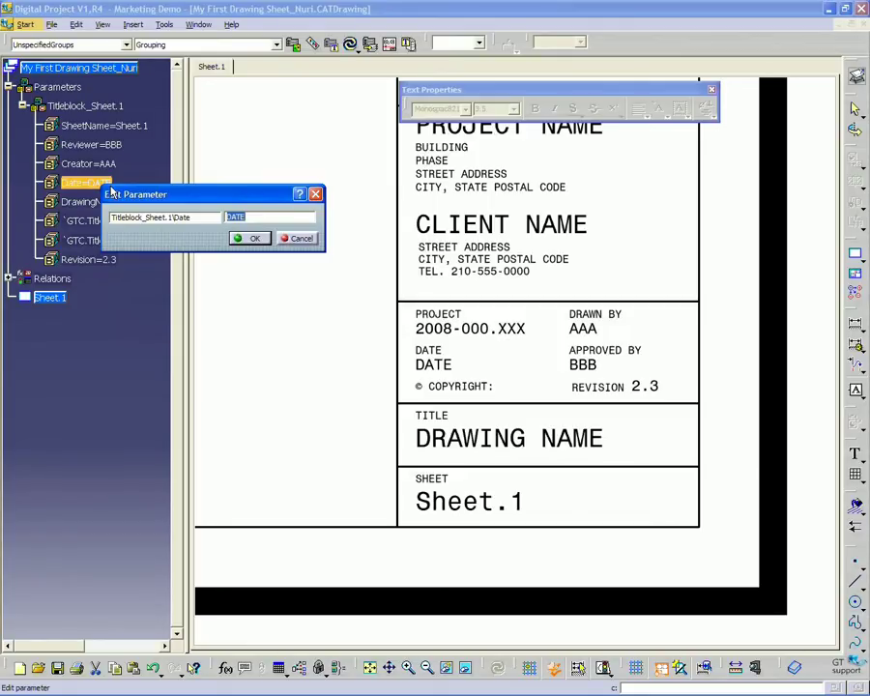
pyautogui.write('10/28/2009')
pyautogui.press('Return')
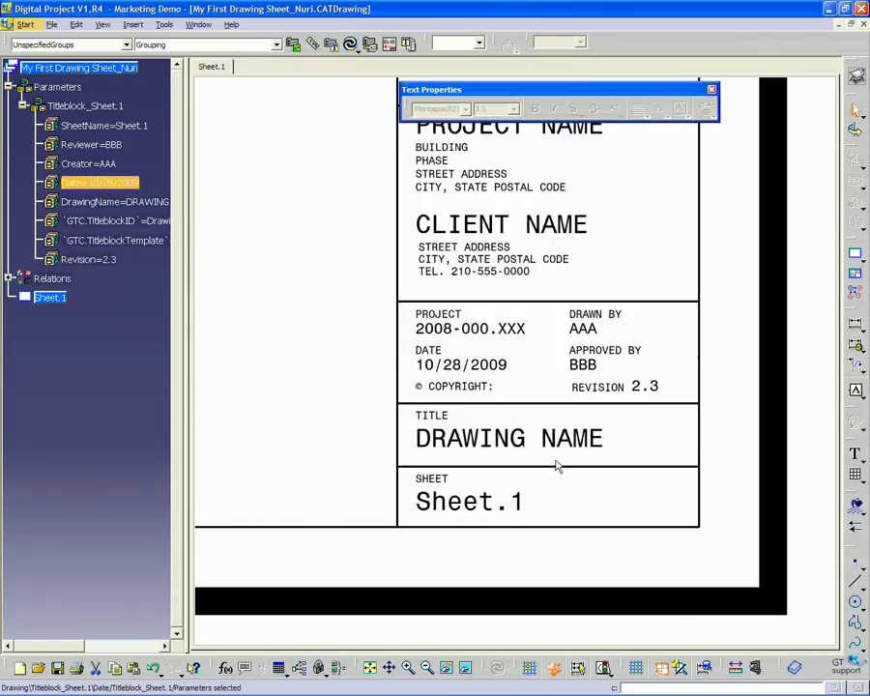
pyautogui.scroll(-3, 455, 328)
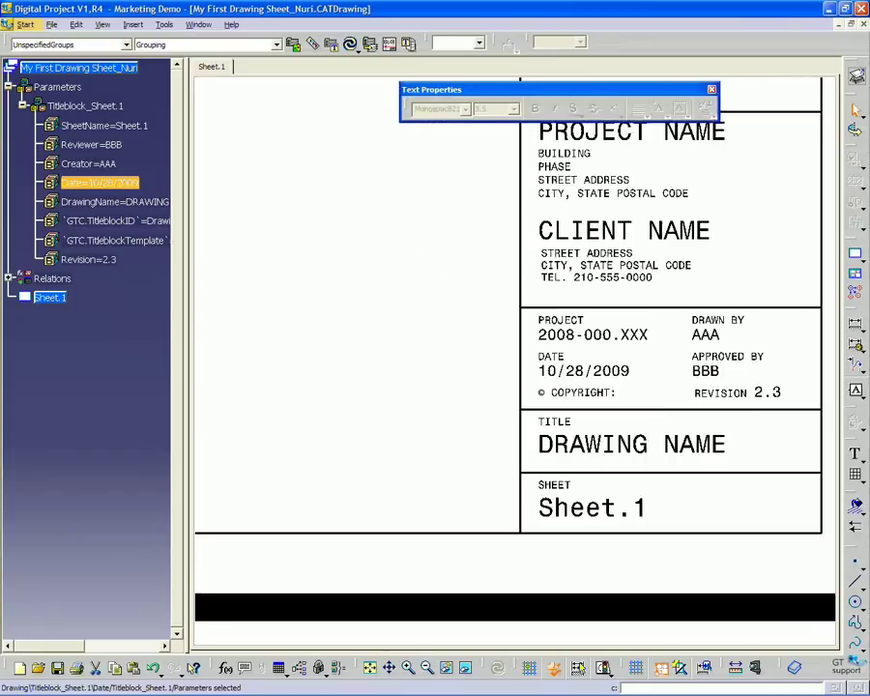
pyautogui.scroll(-4, 398, 306)
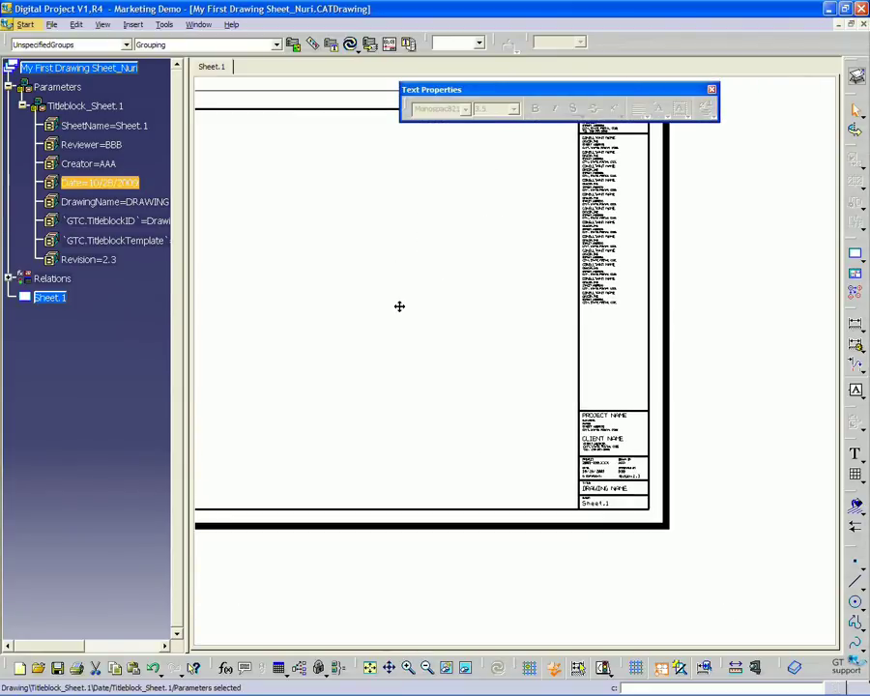
pyautogui.scroll(3, 426, 312)
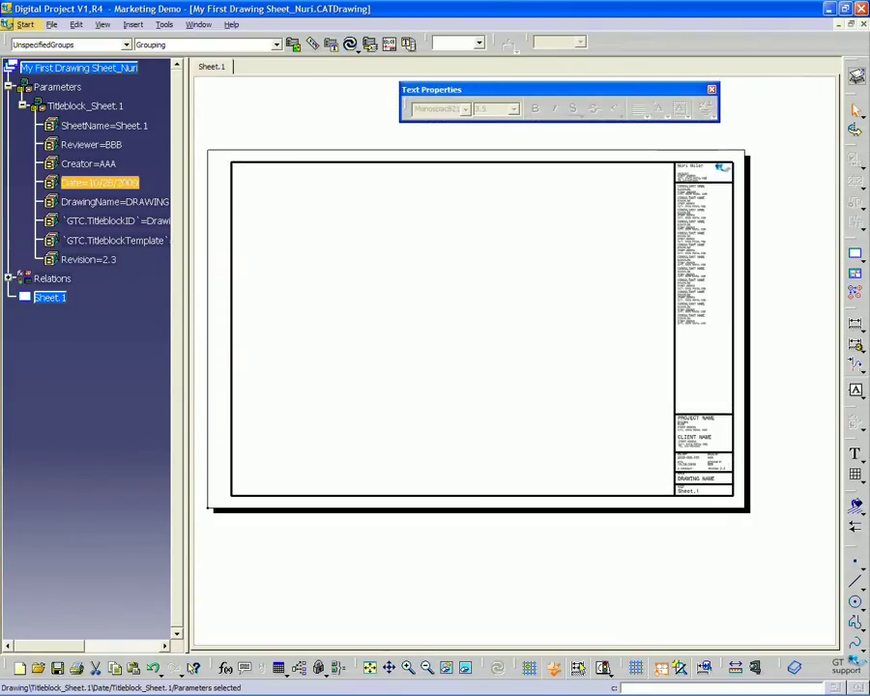
pyautogui.moveTo(429, 303); pyautogui.dragTo(471, 303, button='middle')
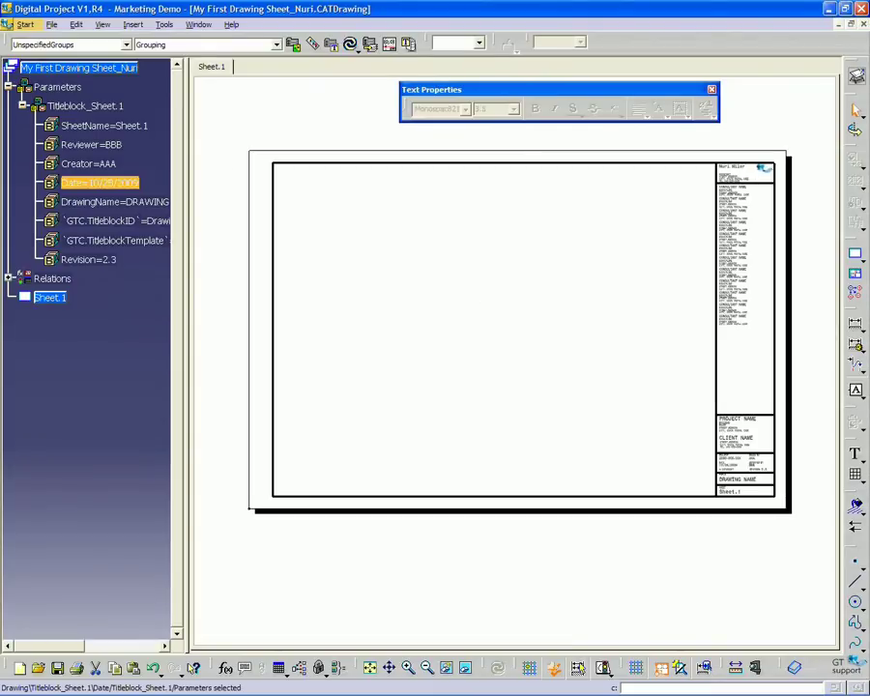
pyautogui.click(53, 25)
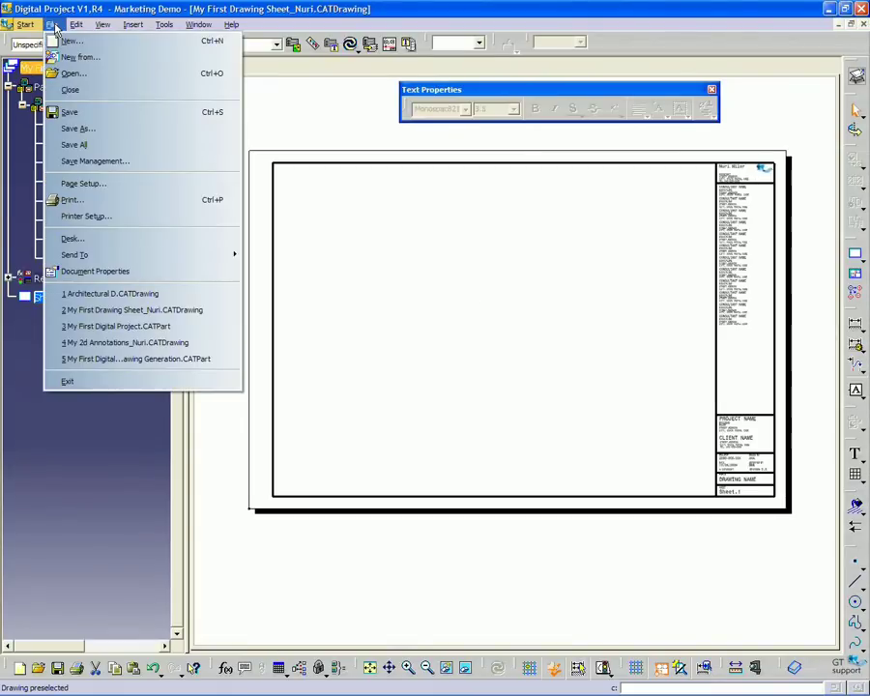
pyautogui.click(73, 129)
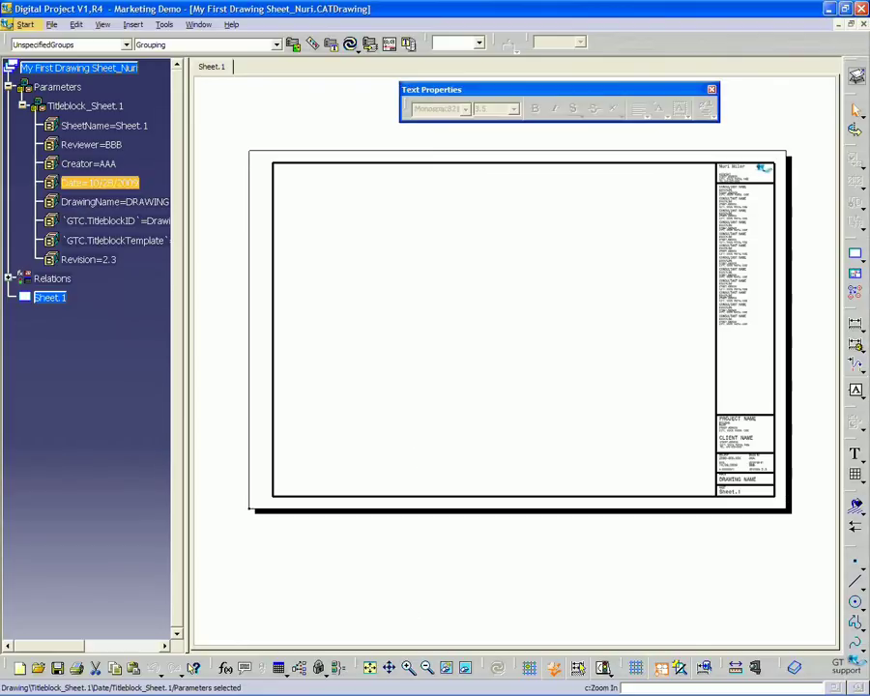
# Drag My First Digital Project.CATPart from the project folder into Digital Project and dismiss the incident report
pyautogui.moveTo(410, 692)
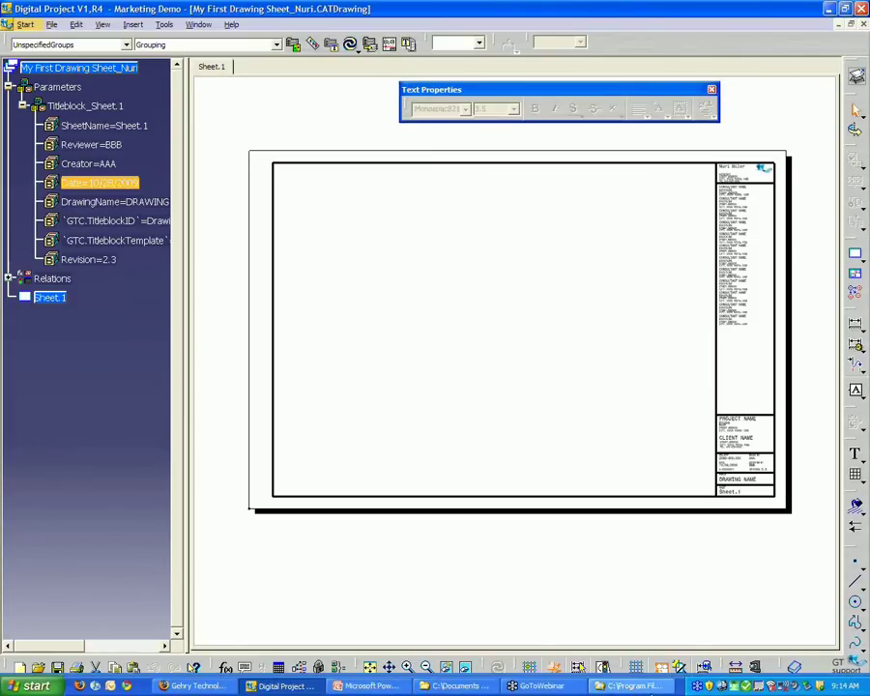
pyautogui.click(463, 686)
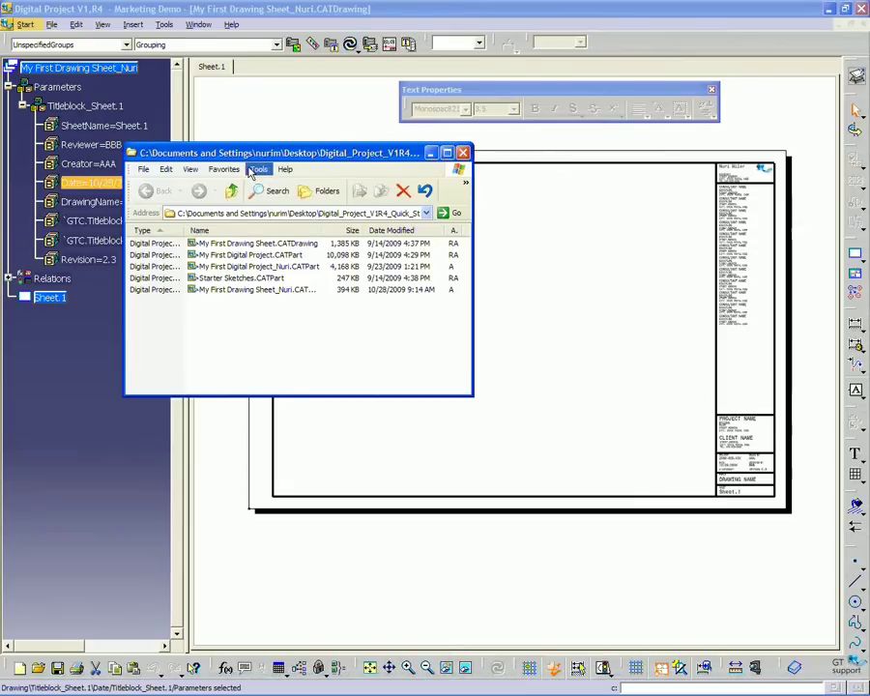
pyautogui.moveTo(256, 152)
pyautogui.mouseDown()
pyautogui.moveTo(355, 226)
pyautogui.moveTo(361, 221)
pyautogui.mouseUp()
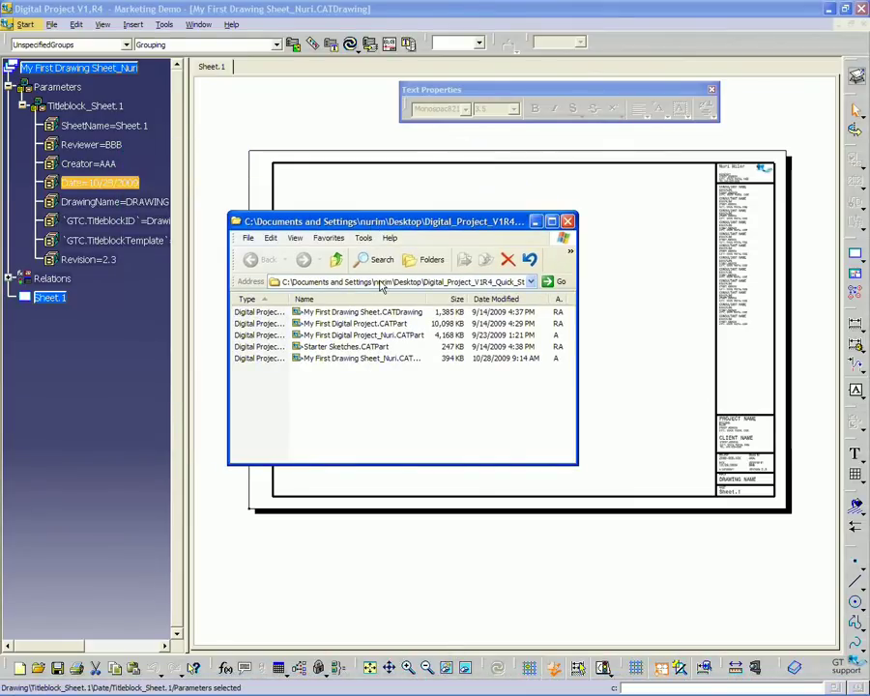
pyautogui.click(396, 323)
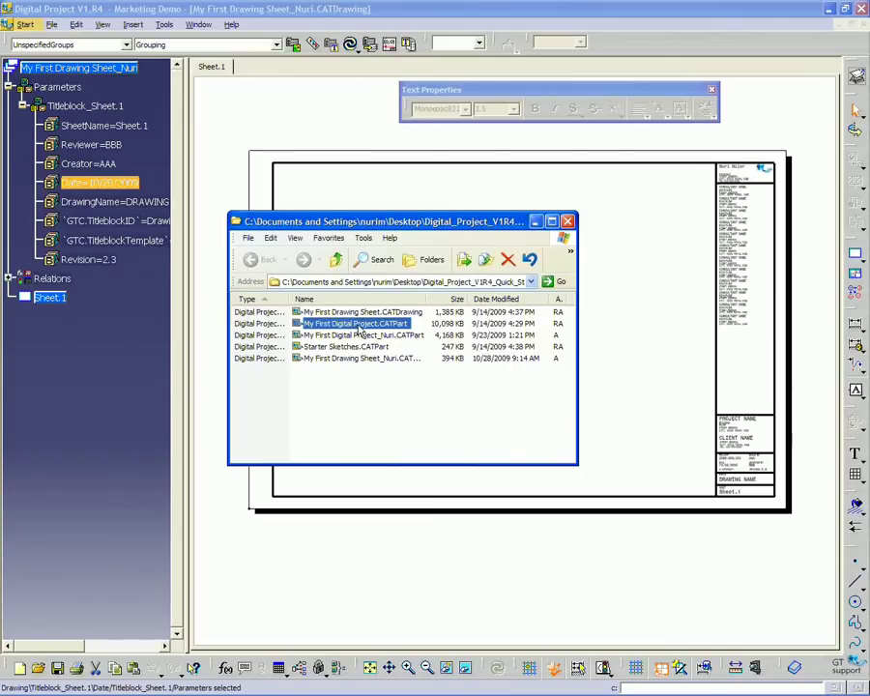
pyautogui.moveTo(360, 332); pyautogui.dragTo(657, 387)
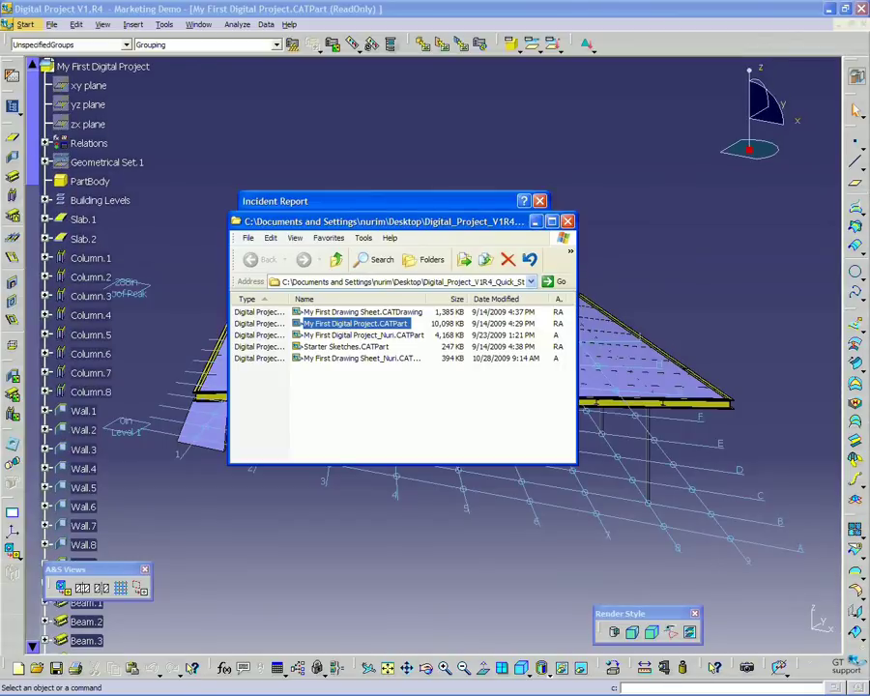
pyautogui.click(495, 201)
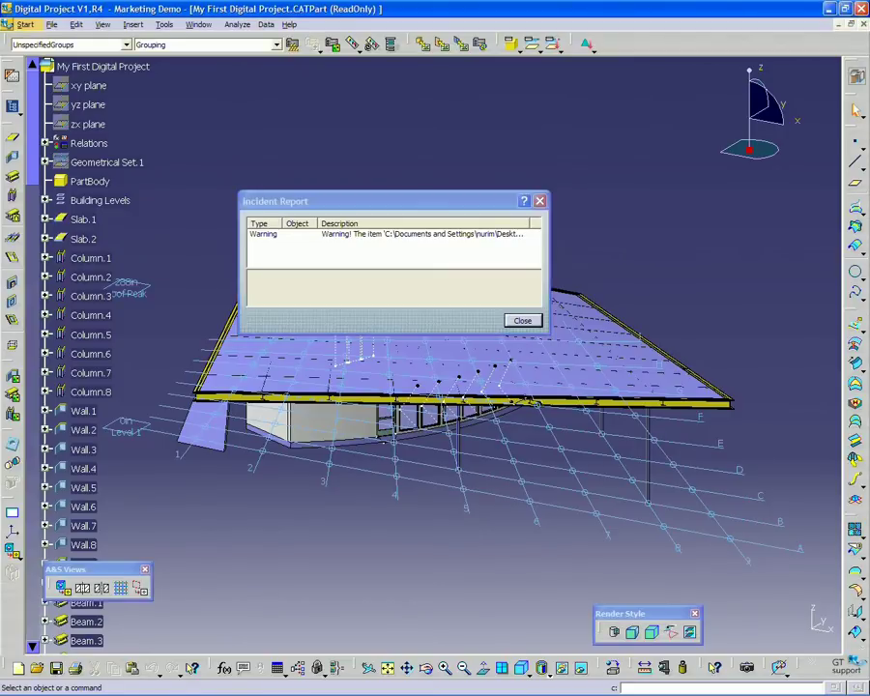
pyautogui.click(524, 321)
pyautogui.moveTo(503, 553); pyautogui.dragTo(520, 541, button='middle')
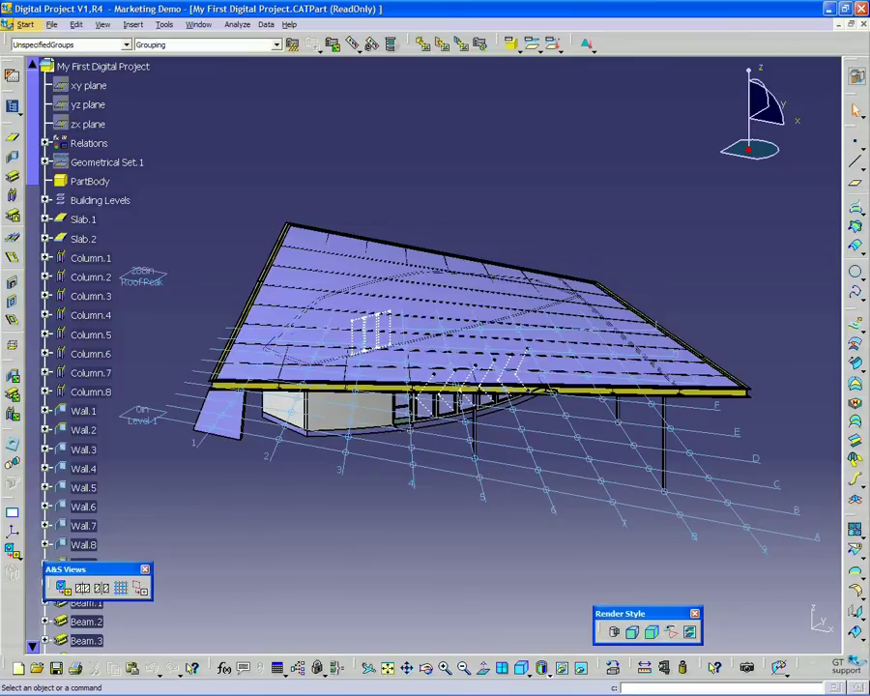
# Save the model as a copy with the user's name and _Drawing Generation appended to the file name
pyautogui.click(51, 24)
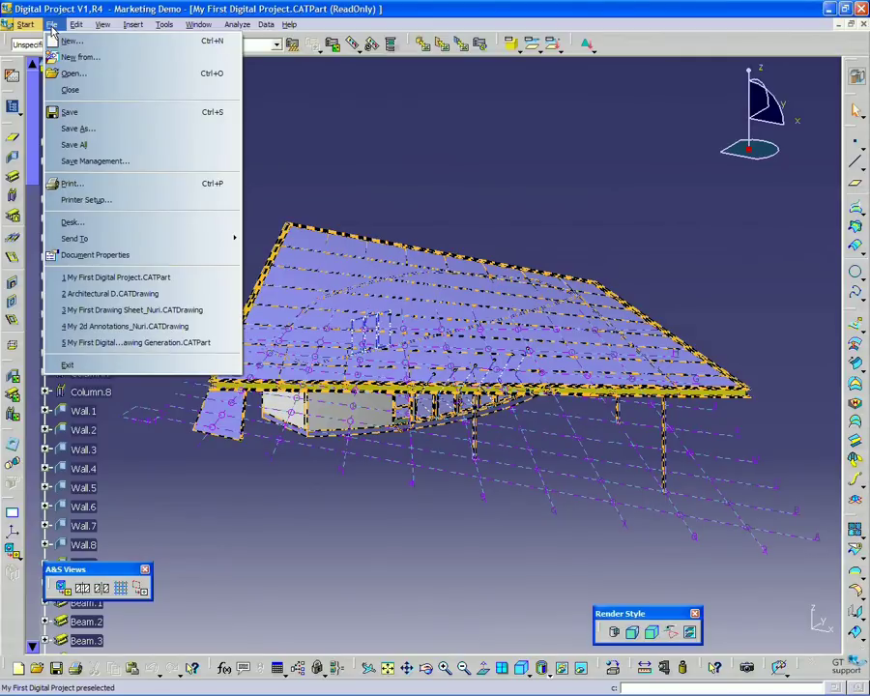
pyautogui.click(82, 129)
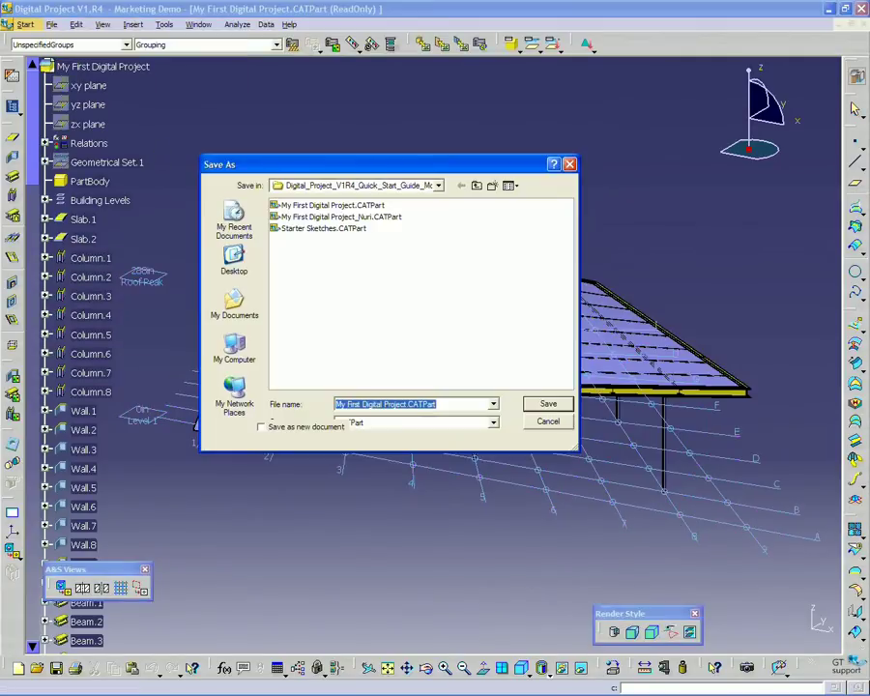
pyautogui.click(408, 405)
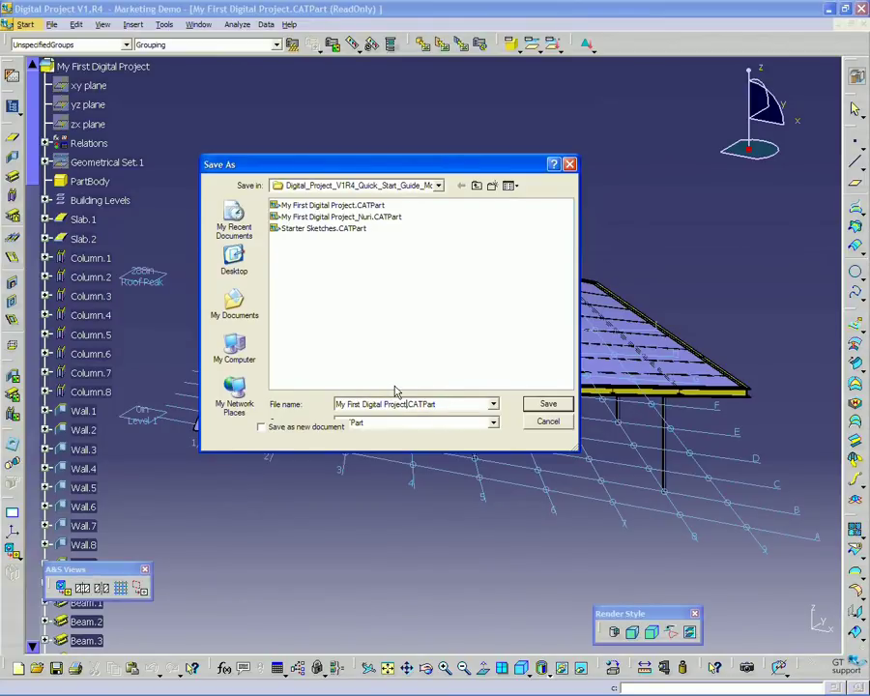
pyautogui.write('_Nuri_Drawing')
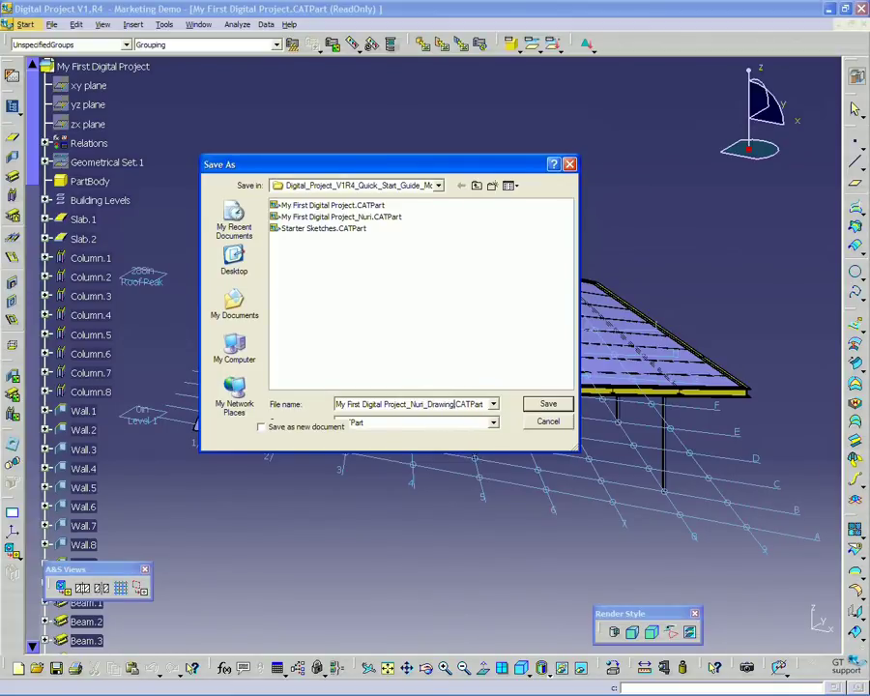
pyautogui.write(' Generation')
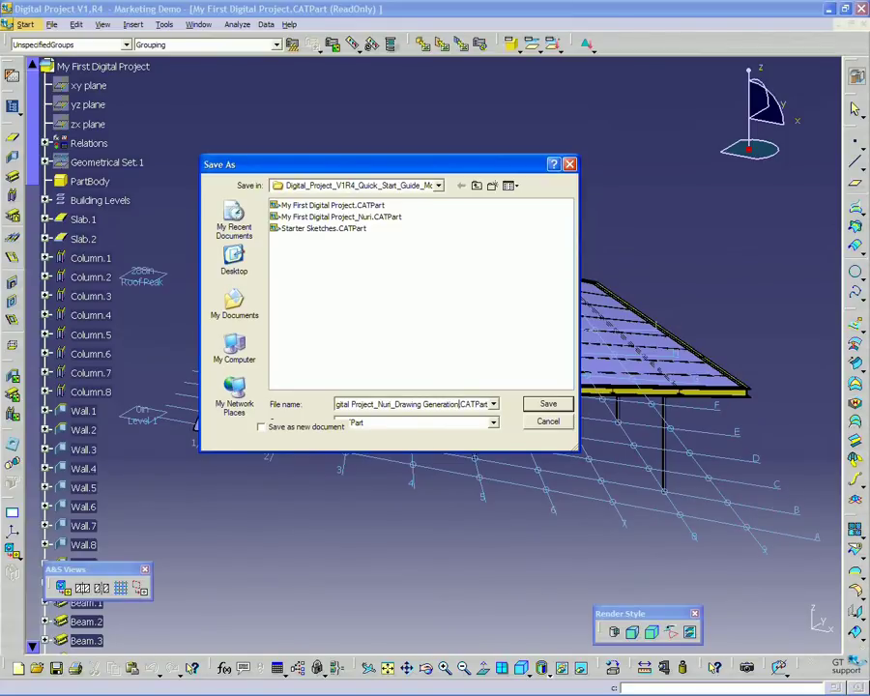
pyautogui.press('Return')
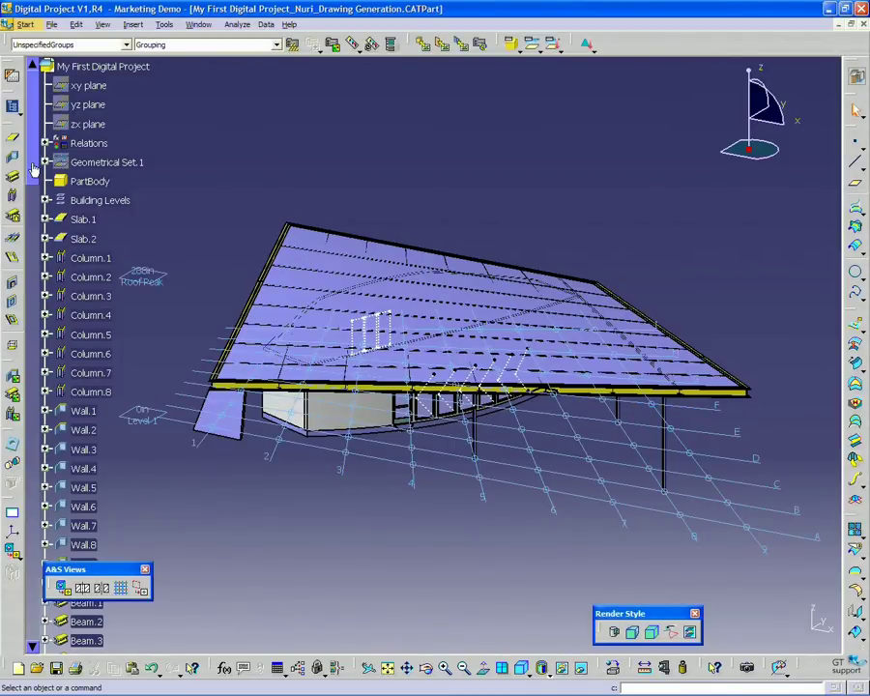
# Delete the existing A&S Sheets node from the building model's specification tree
pyautogui.scroll(-5, 38, 214)
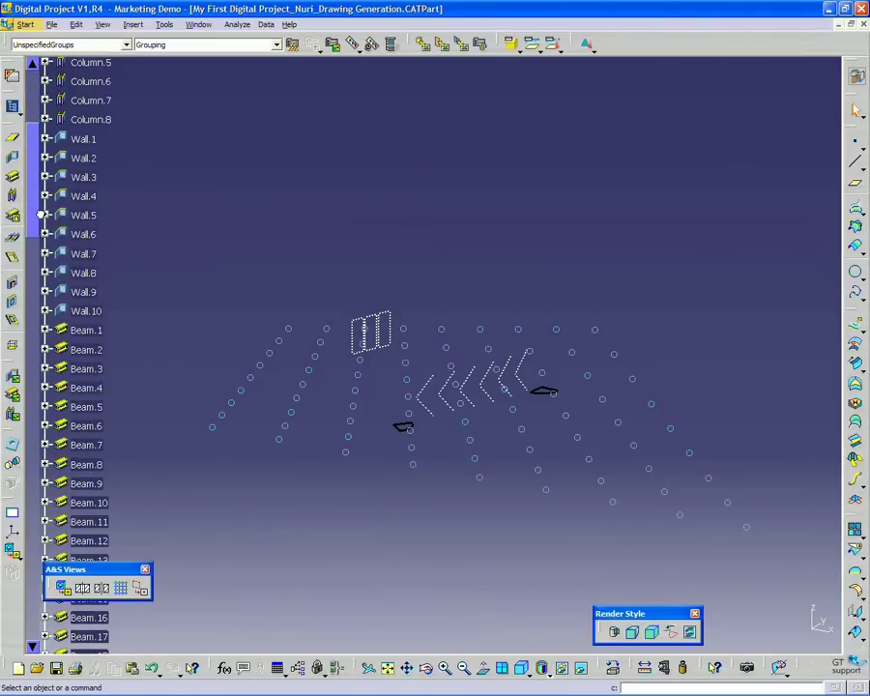
pyautogui.moveTo(40, 214); pyautogui.dragTo(43, 304)
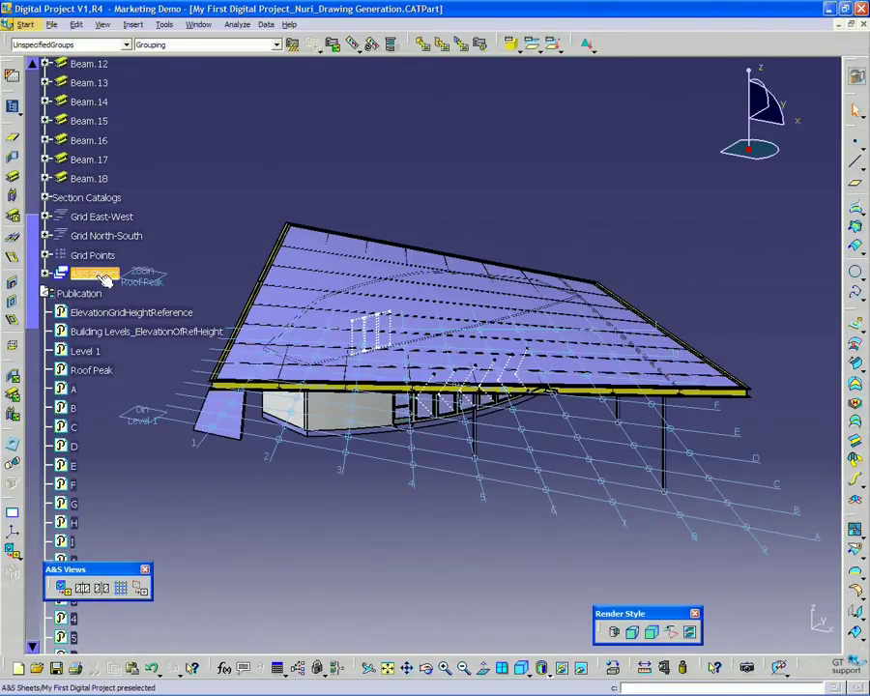
pyautogui.click(102, 276)
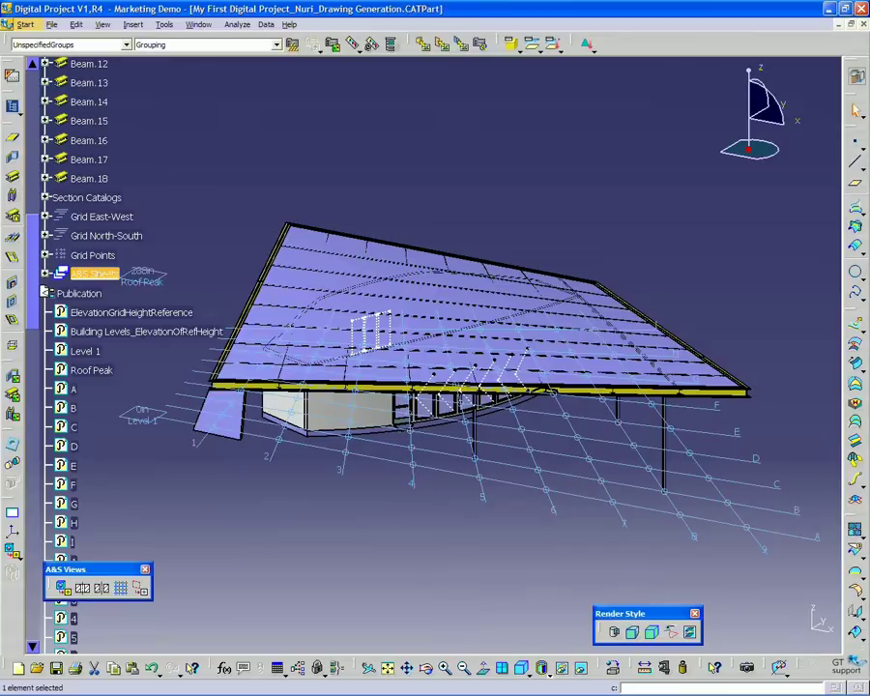
pyautogui.rightClick(109, 274)
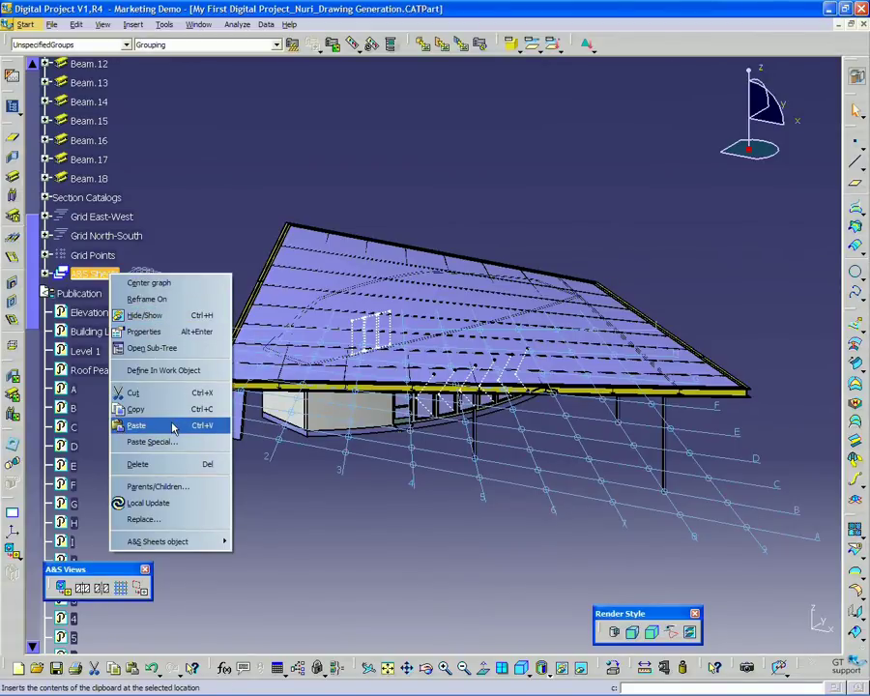
pyautogui.click(172, 467)
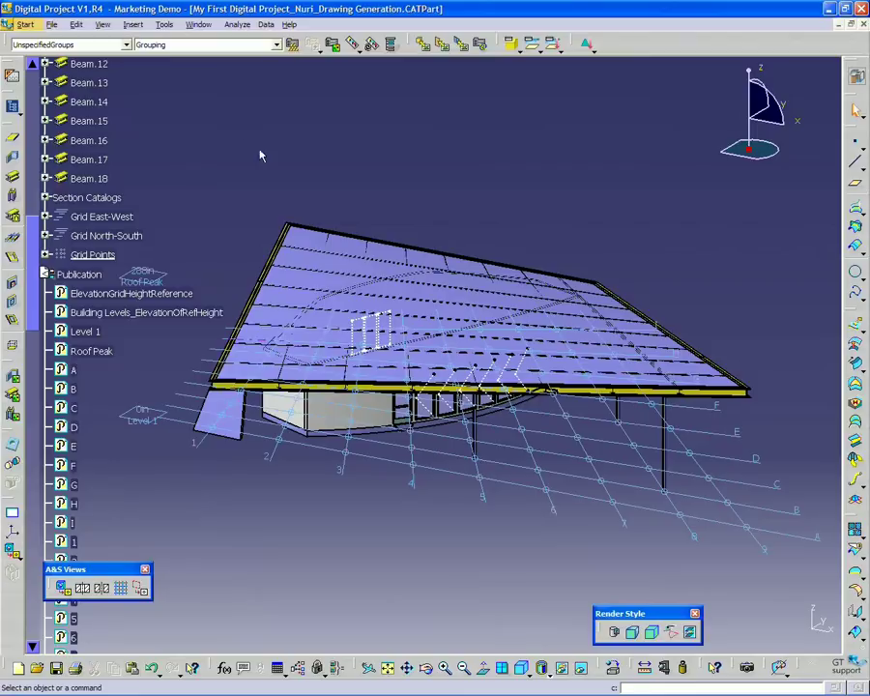
# Tile the drawing and building model windows vertically, leaving the model window active
pyautogui.click(197, 25)
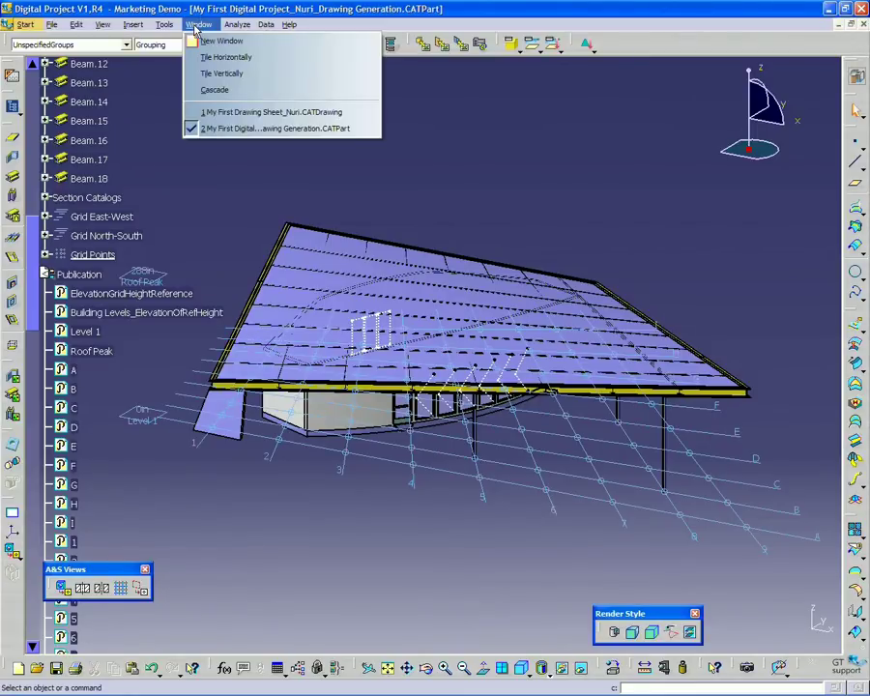
pyautogui.click(219, 78)
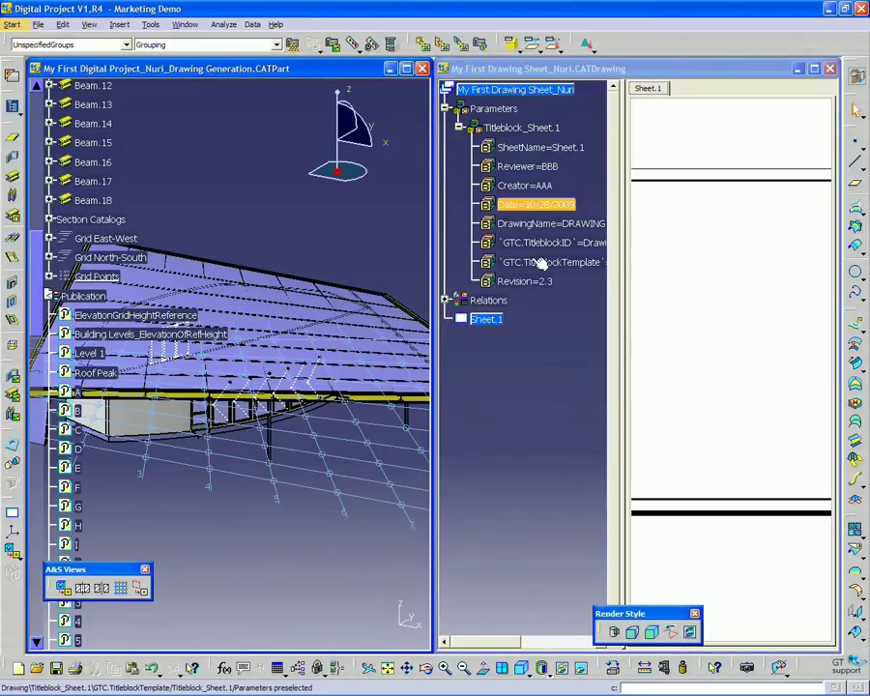
pyautogui.click(679, 320)
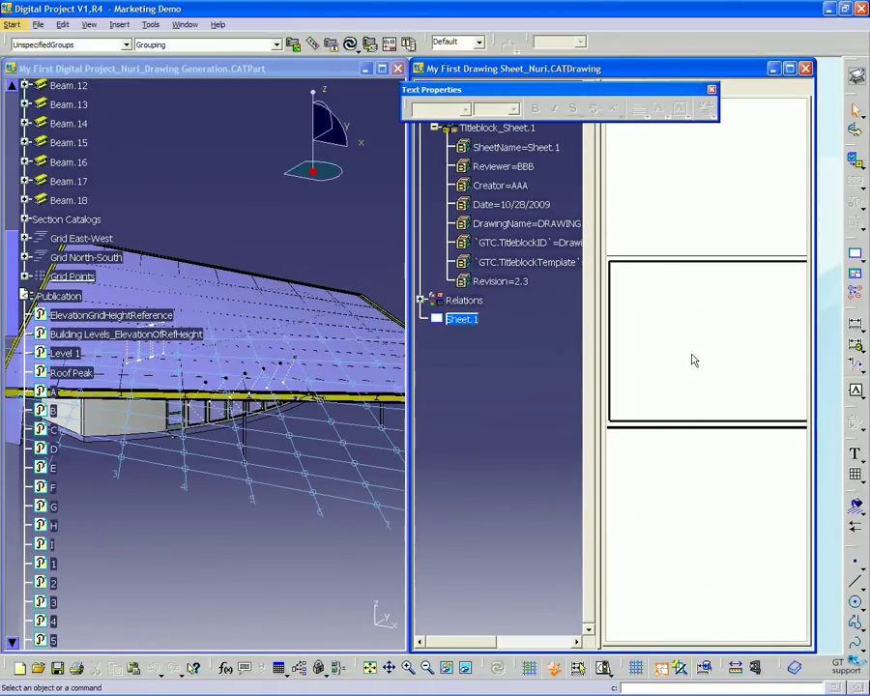
pyautogui.click(179, 155)
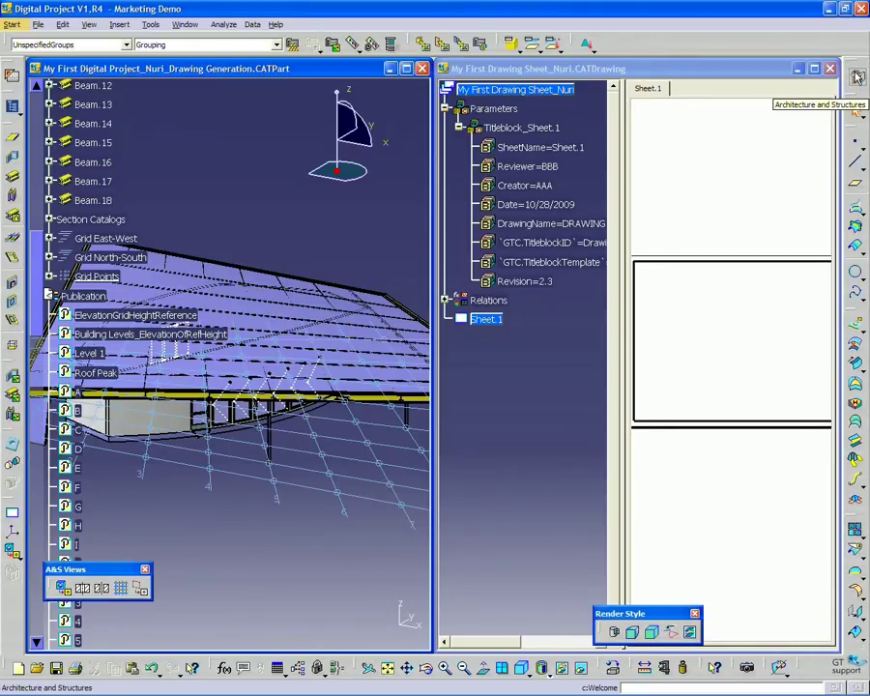
# Switch the model to the Architecture and Structures workbench
pyautogui.click(19, 25)
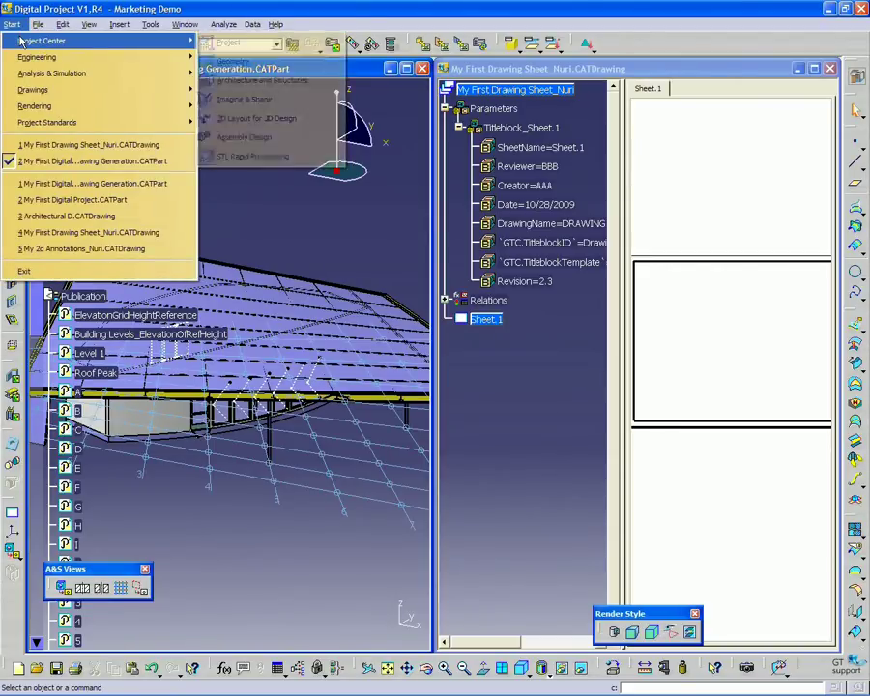
pyautogui.moveTo(21, 40)
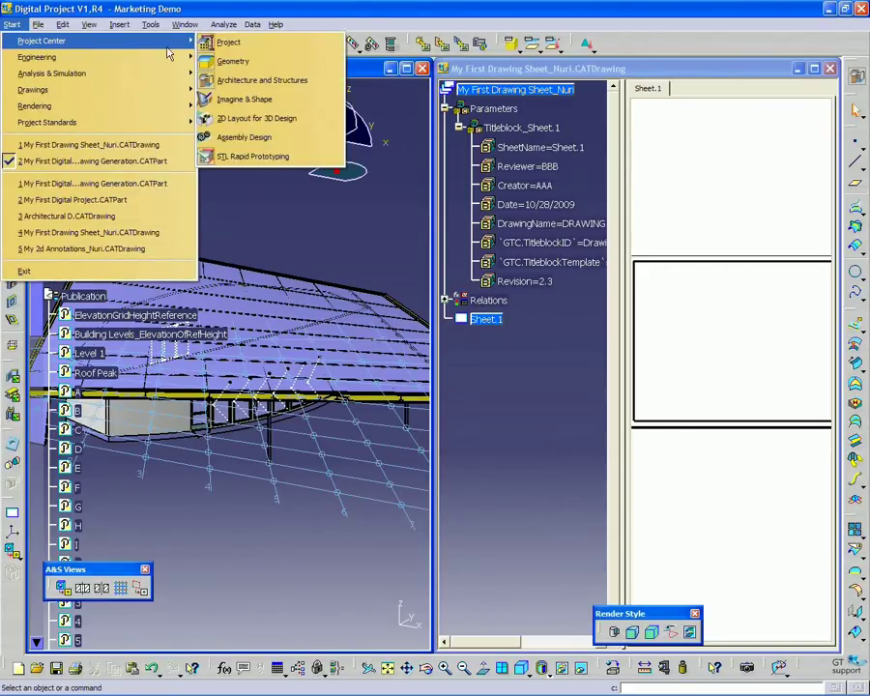
pyautogui.click(239, 81)
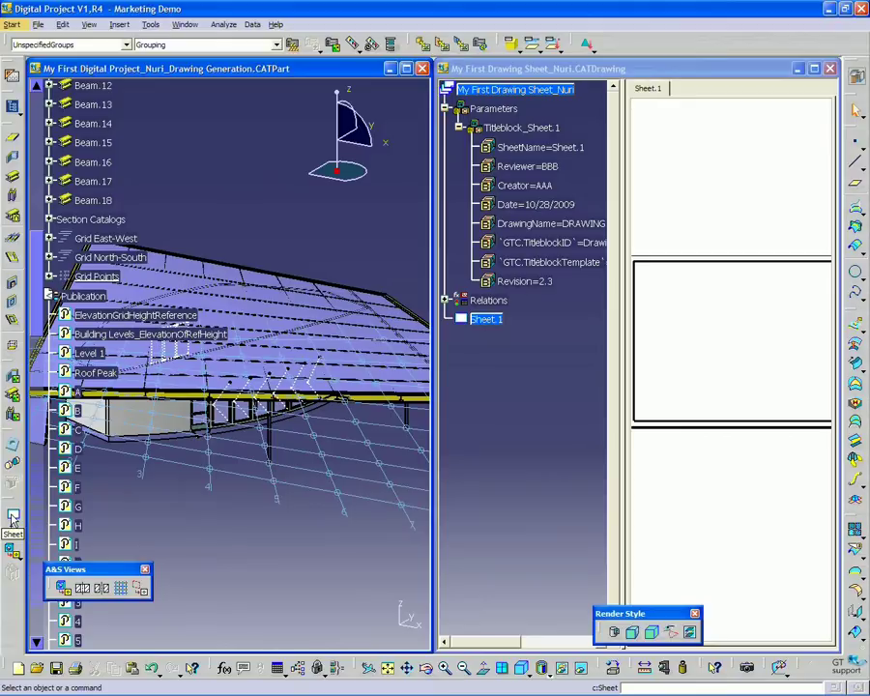
# Create an A&S Sheet on the model, choosing the drawing's Sheet.1 as its Drawing Sheet
pyautogui.click(12, 519)
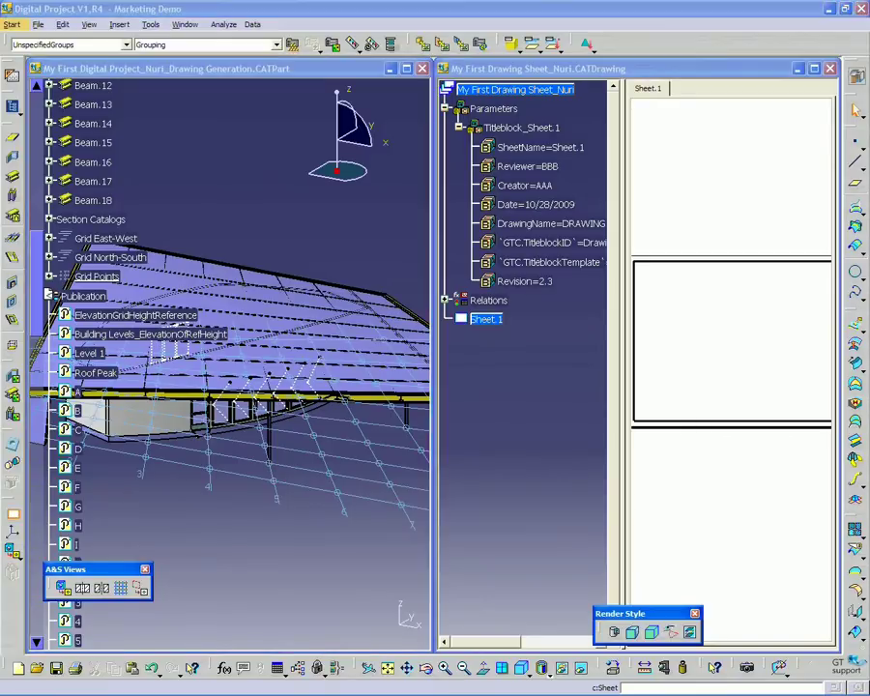
pyautogui.moveTo(378, 402); pyautogui.dragTo(361, 426)
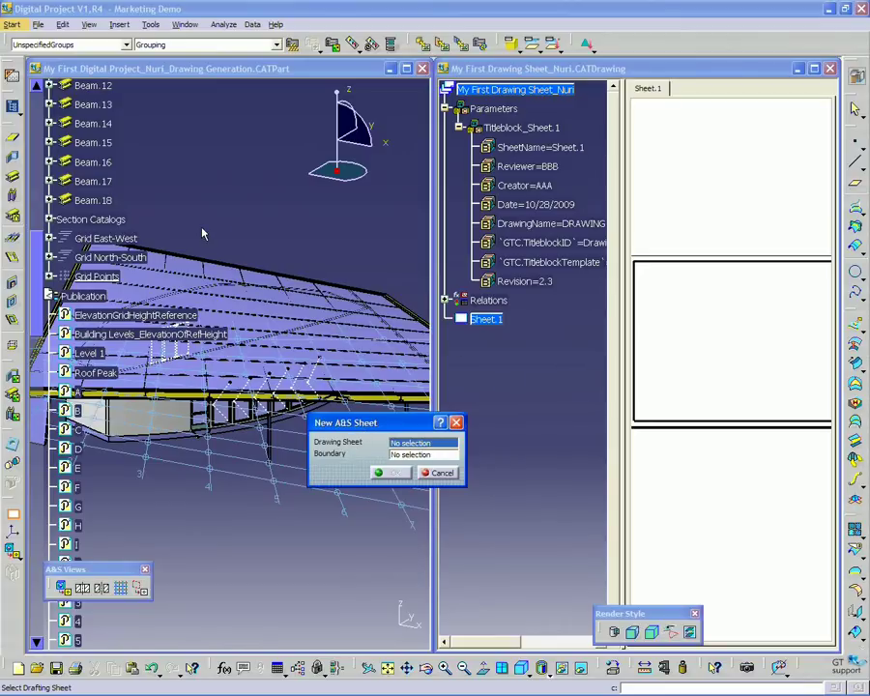
pyautogui.click(488, 320)
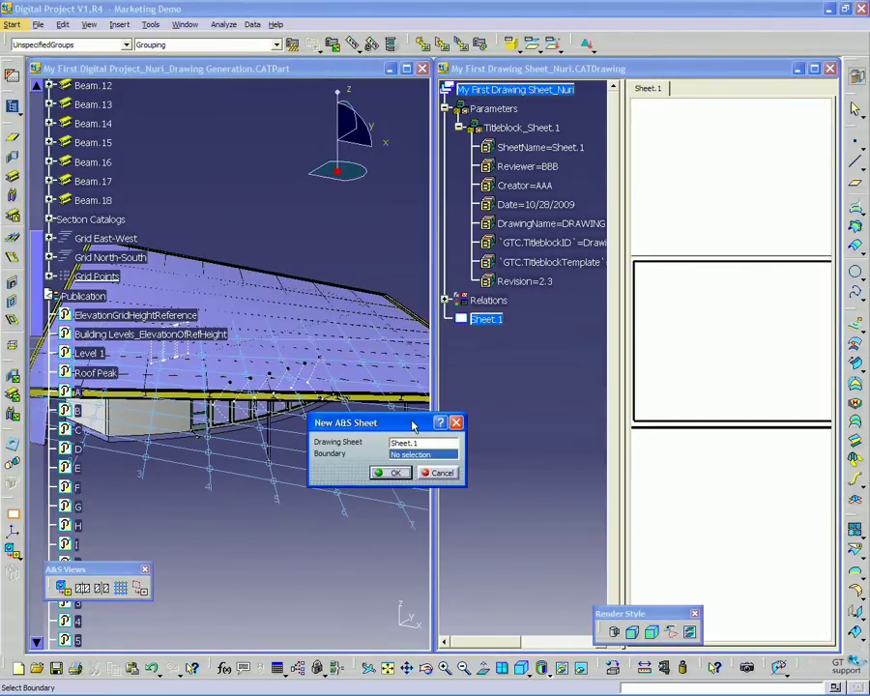
pyautogui.moveTo(413, 426); pyautogui.dragTo(378, 371)
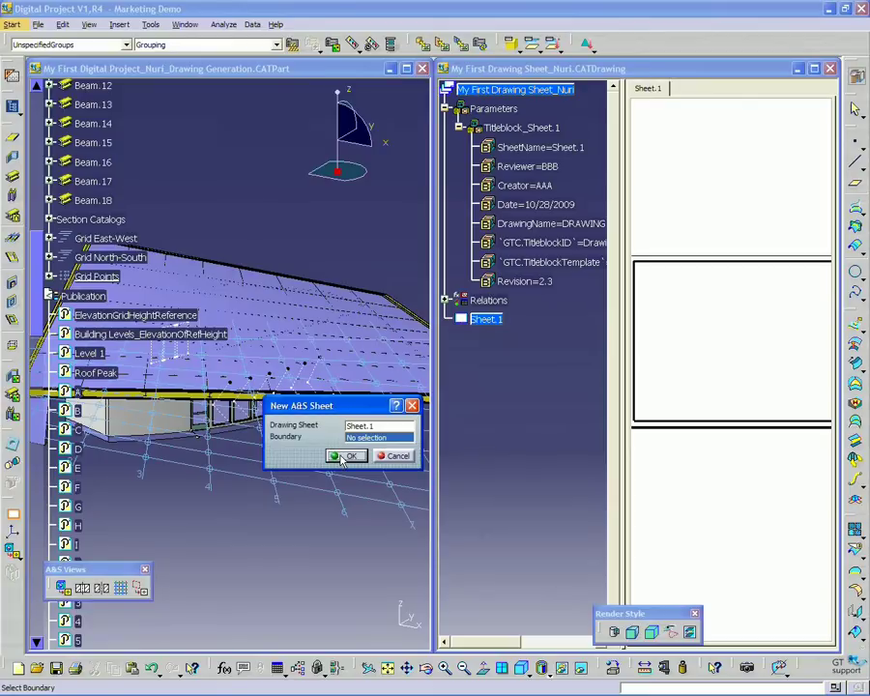
pyautogui.click(344, 456)
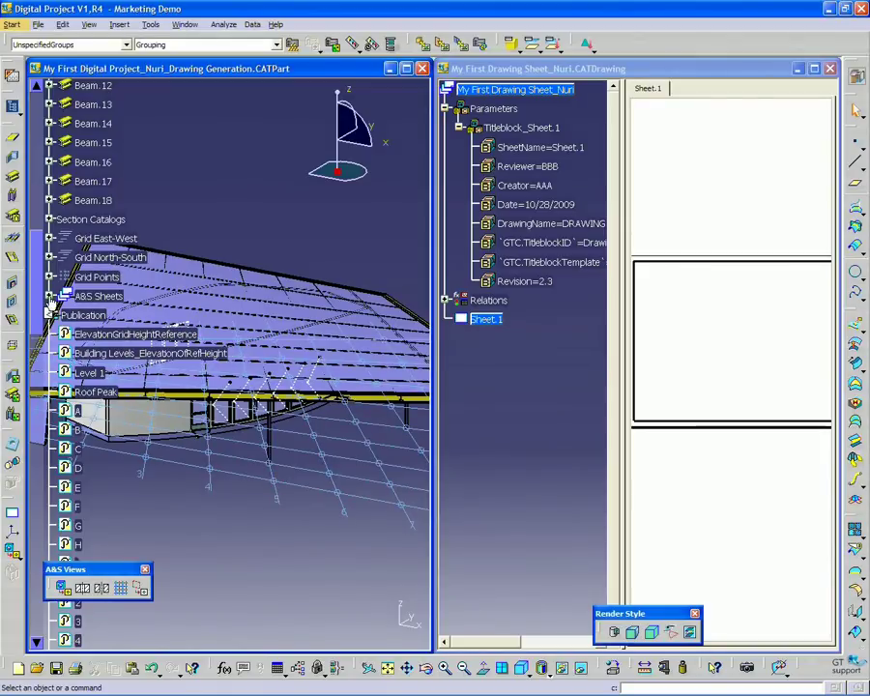
# Expand A&S Sheets to show Sheet.1, then rotate and pan the building into view
pyautogui.click(50, 296)
pyautogui.moveTo(187, 389)
pyautogui.mouseDown(button='middle')
pyautogui.moveTo(214, 446)
pyautogui.moveTo(188, 411)
pyautogui.mouseUp(button='middle')
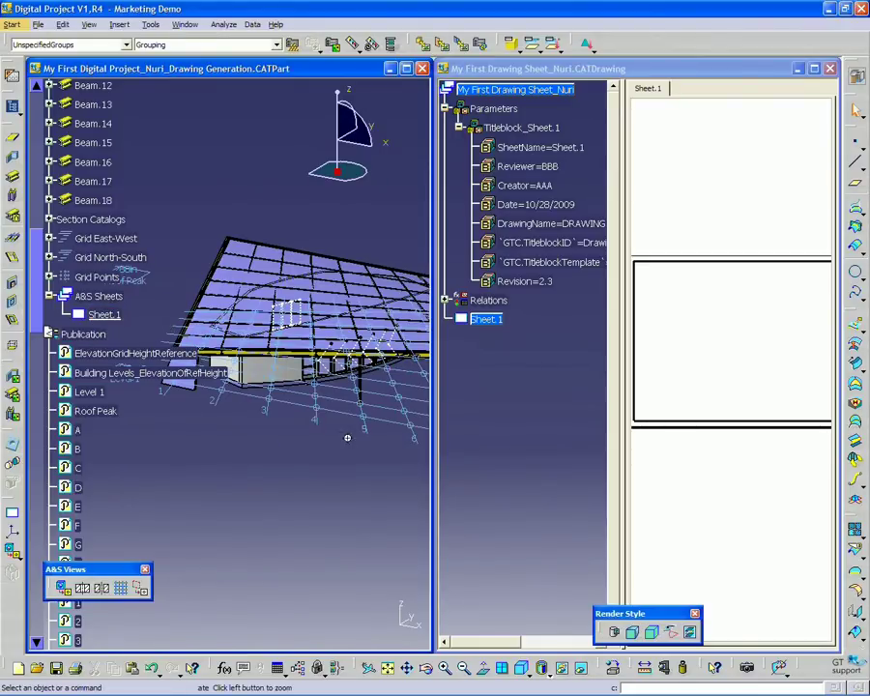
pyautogui.moveTo(347, 438); pyautogui.dragTo(328, 445, button='middle')
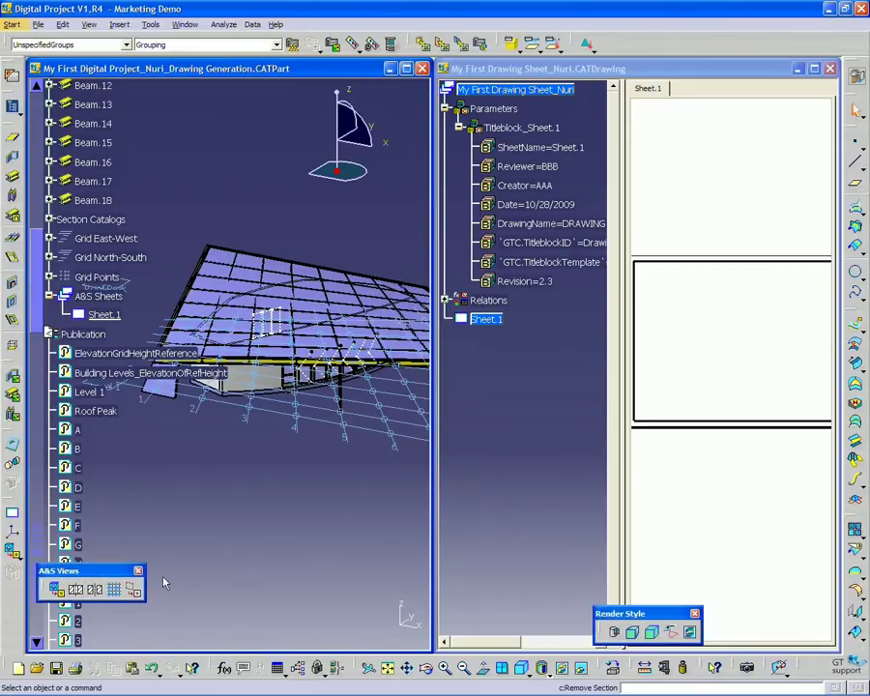
# Pull the A&S Views creation tools out as a floating toolbar
pyautogui.moveTo(61, 570); pyautogui.dragTo(14, 553)
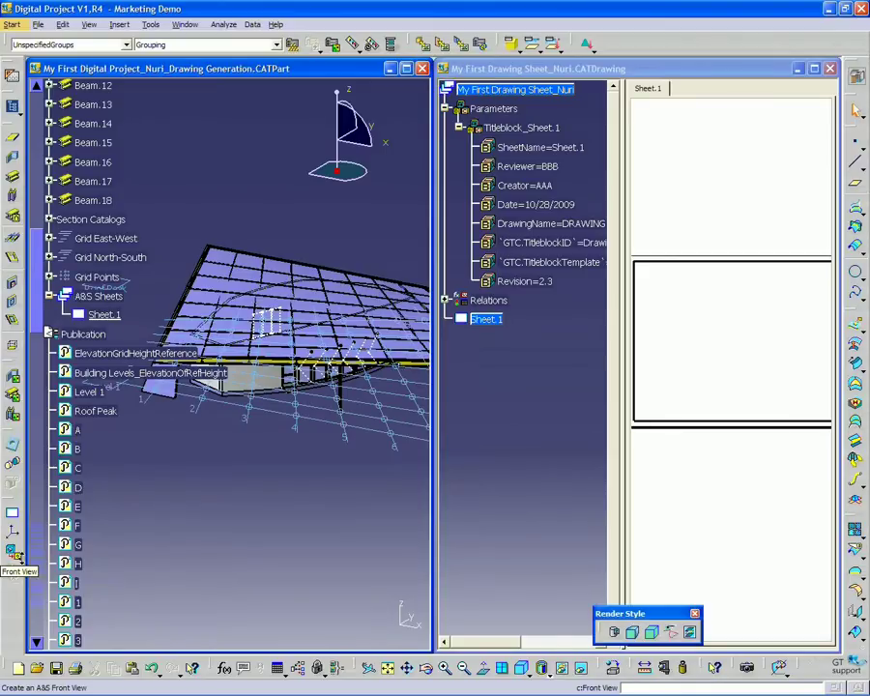
pyautogui.click(14, 557)
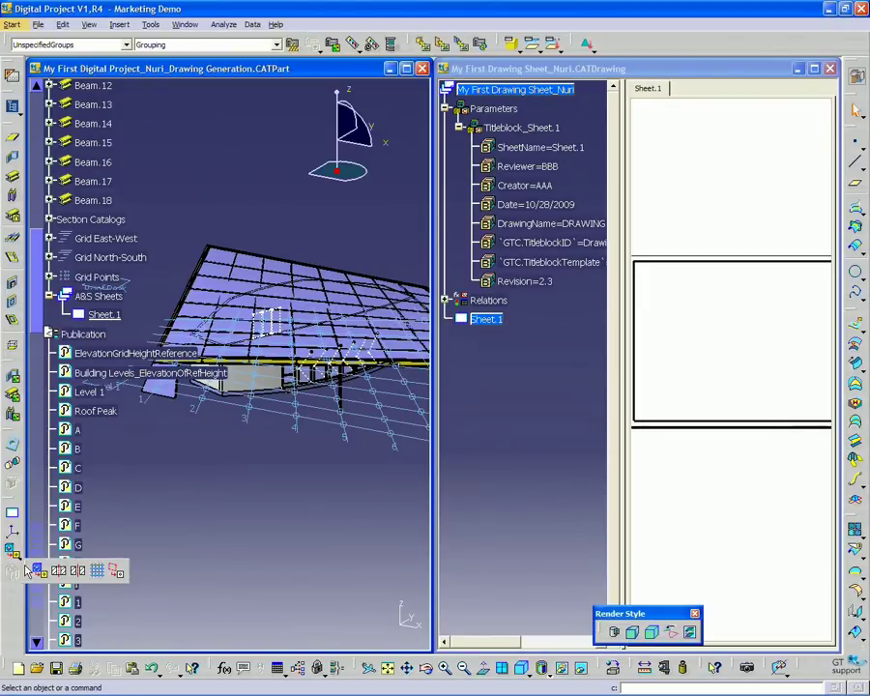
pyautogui.moveTo(28, 571); pyautogui.dragTo(85, 597)
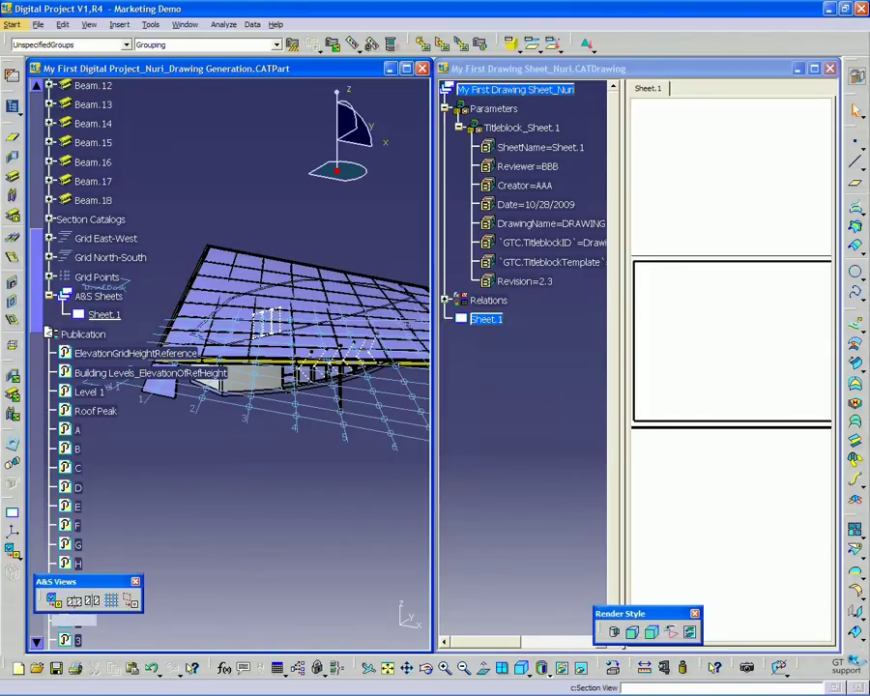
# Begin a new A&S section view named 1 and move its dialog aside
pyautogui.click(54, 600)
pyautogui.moveTo(437, 426); pyautogui.dragTo(305, 420)
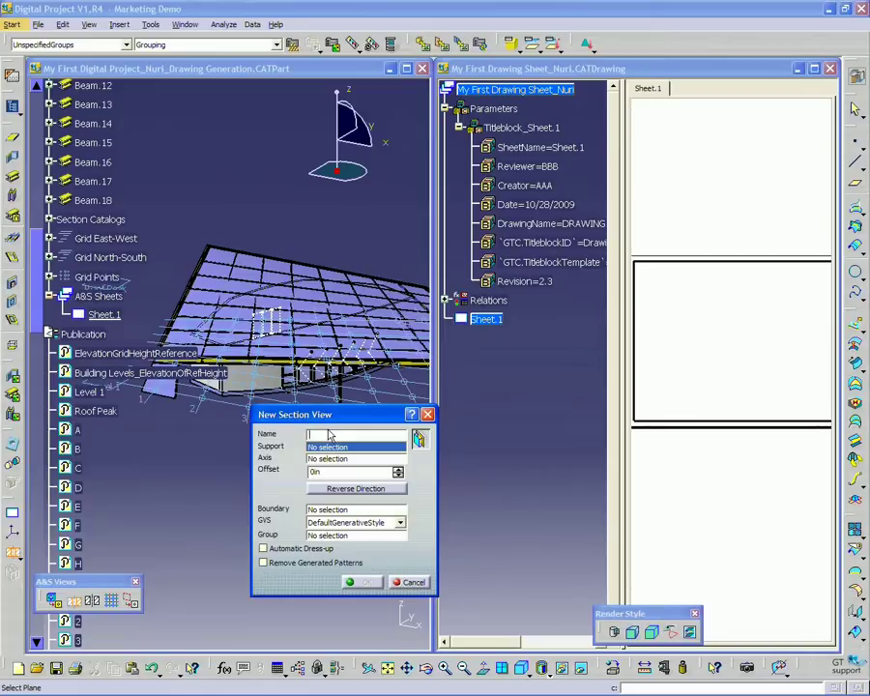
pyautogui.write('1')
pyautogui.moveTo(360, 414); pyautogui.dragTo(330, 431)
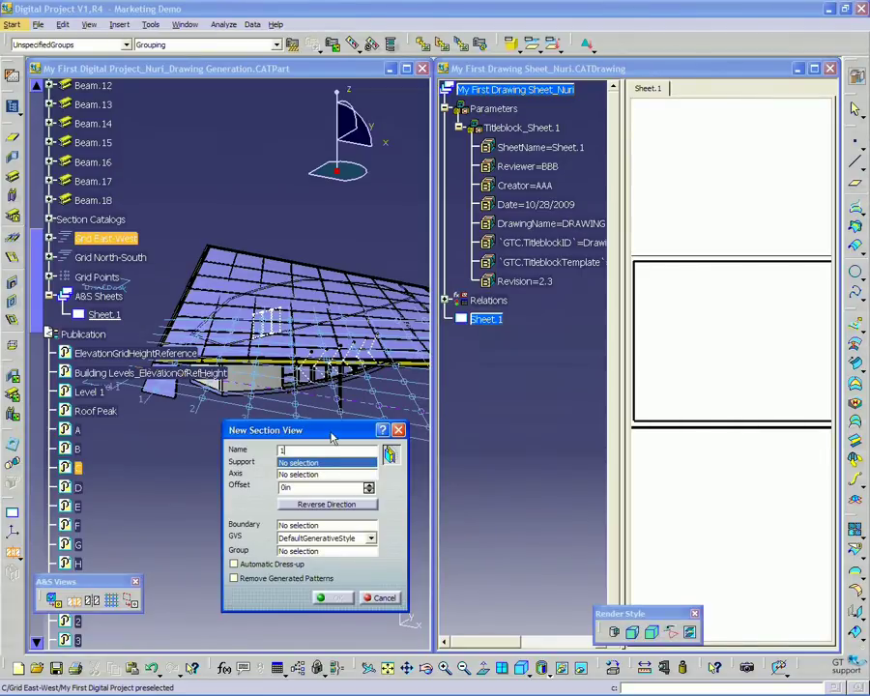
pyautogui.moveTo(331, 434); pyautogui.dragTo(297, 434)
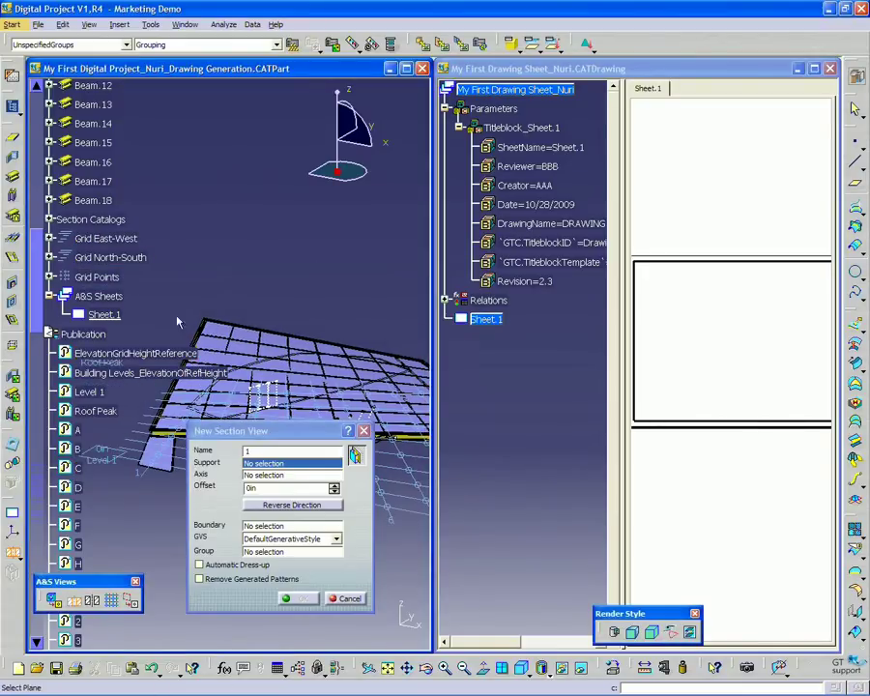
pyautogui.scroll(3, 127, 188)
pyautogui.scroll(7, 181, 275)
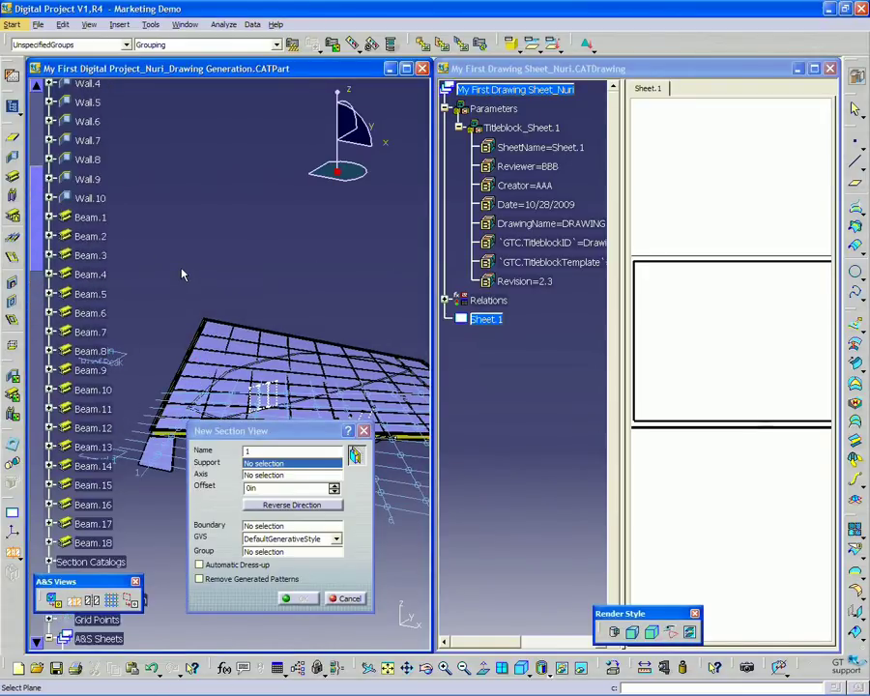